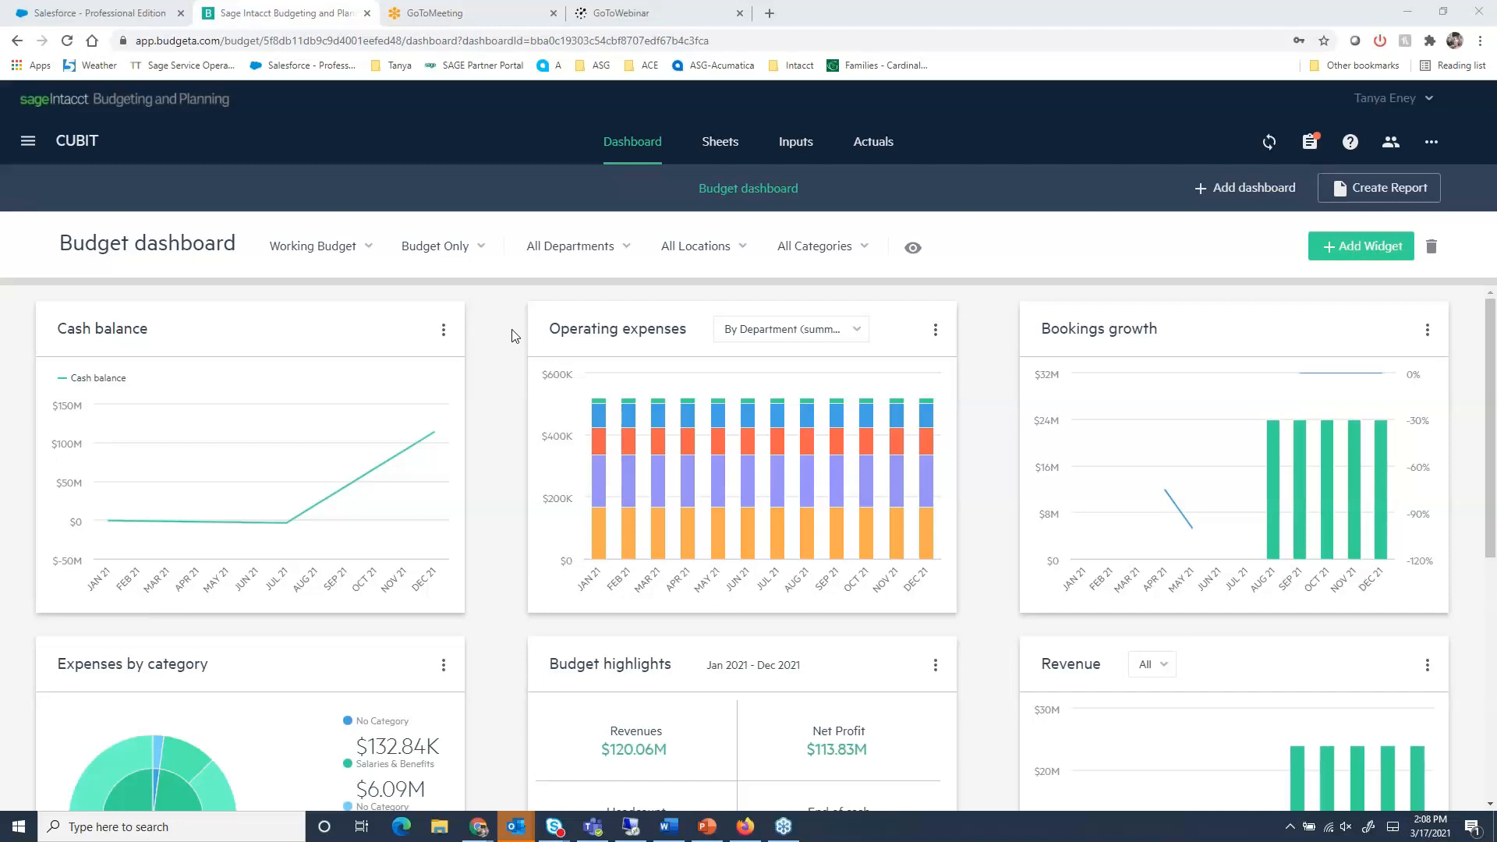
- Look through all widgets on the Budget dashboard, from cash balance down to headcount and end of cash
scroll(512, 330, down, 3)
scroll(513, 336, up, 1)
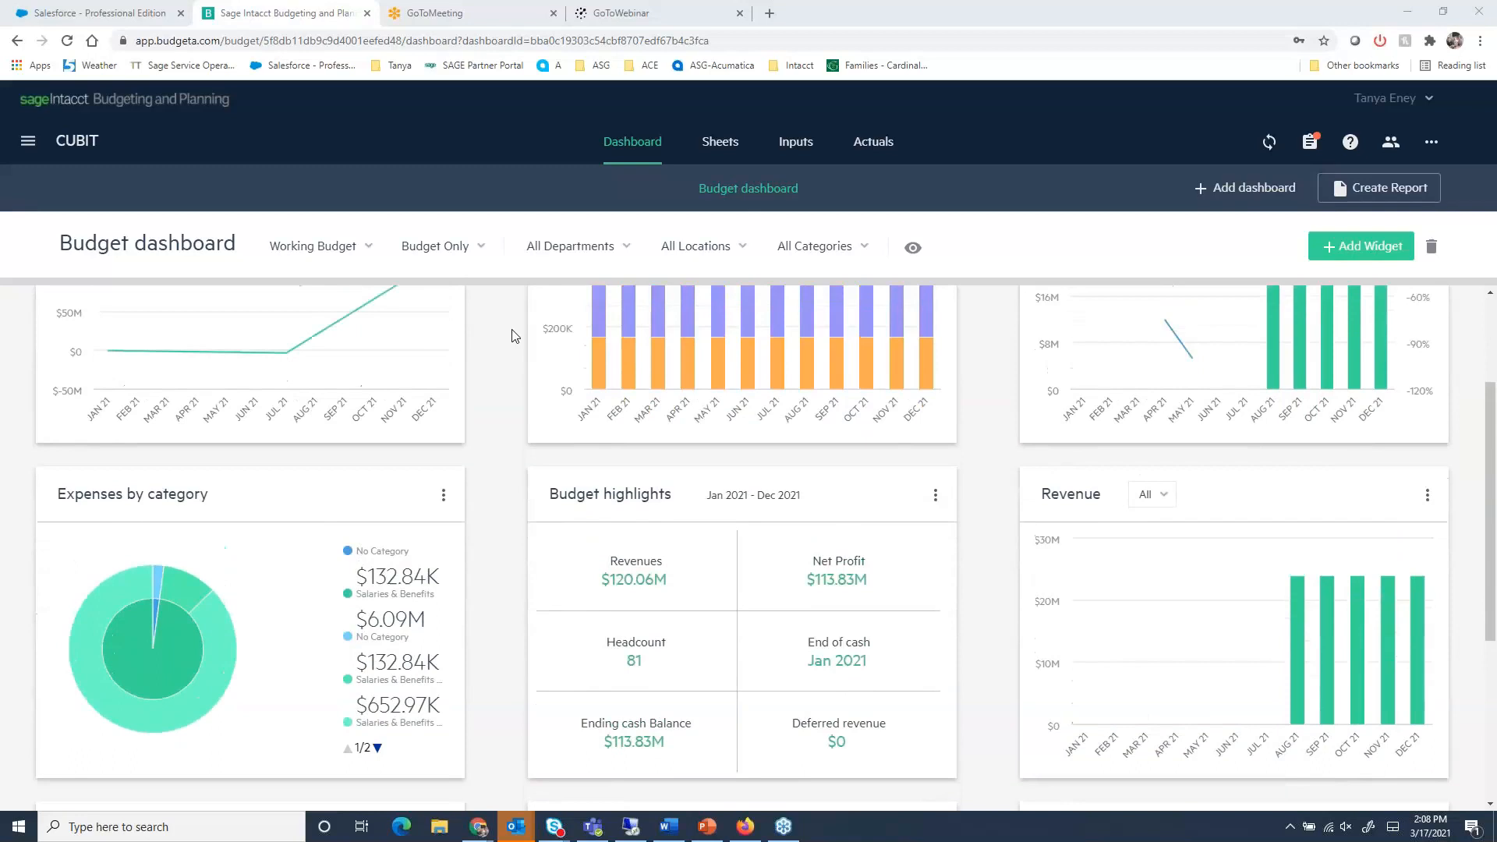
scroll(512, 336, down, 3)
scroll(513, 336, down, 1)
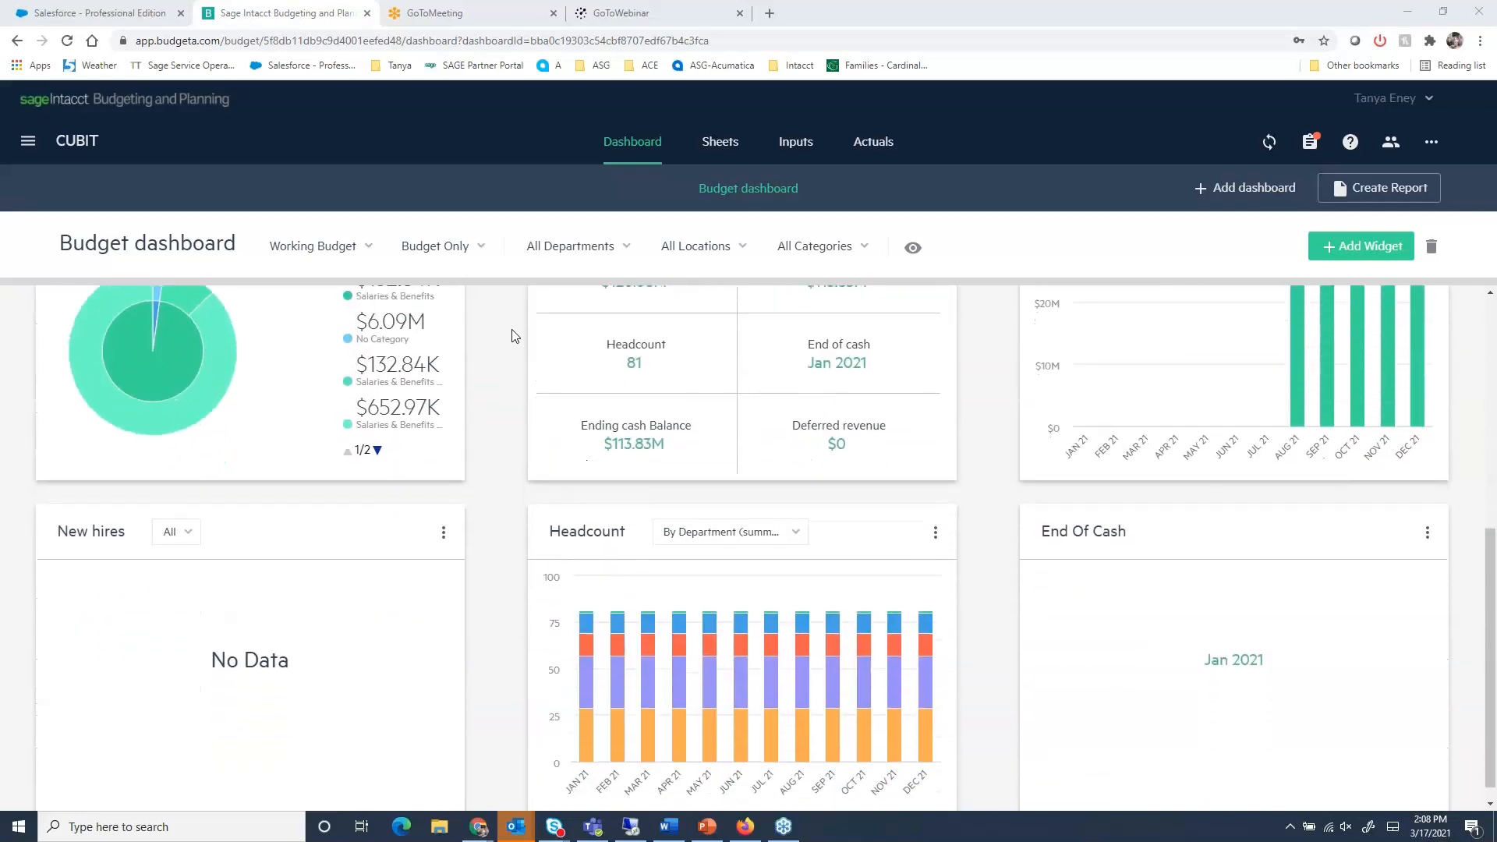
scroll(512, 336, up, 3)
scroll(512, 336, up, 3)
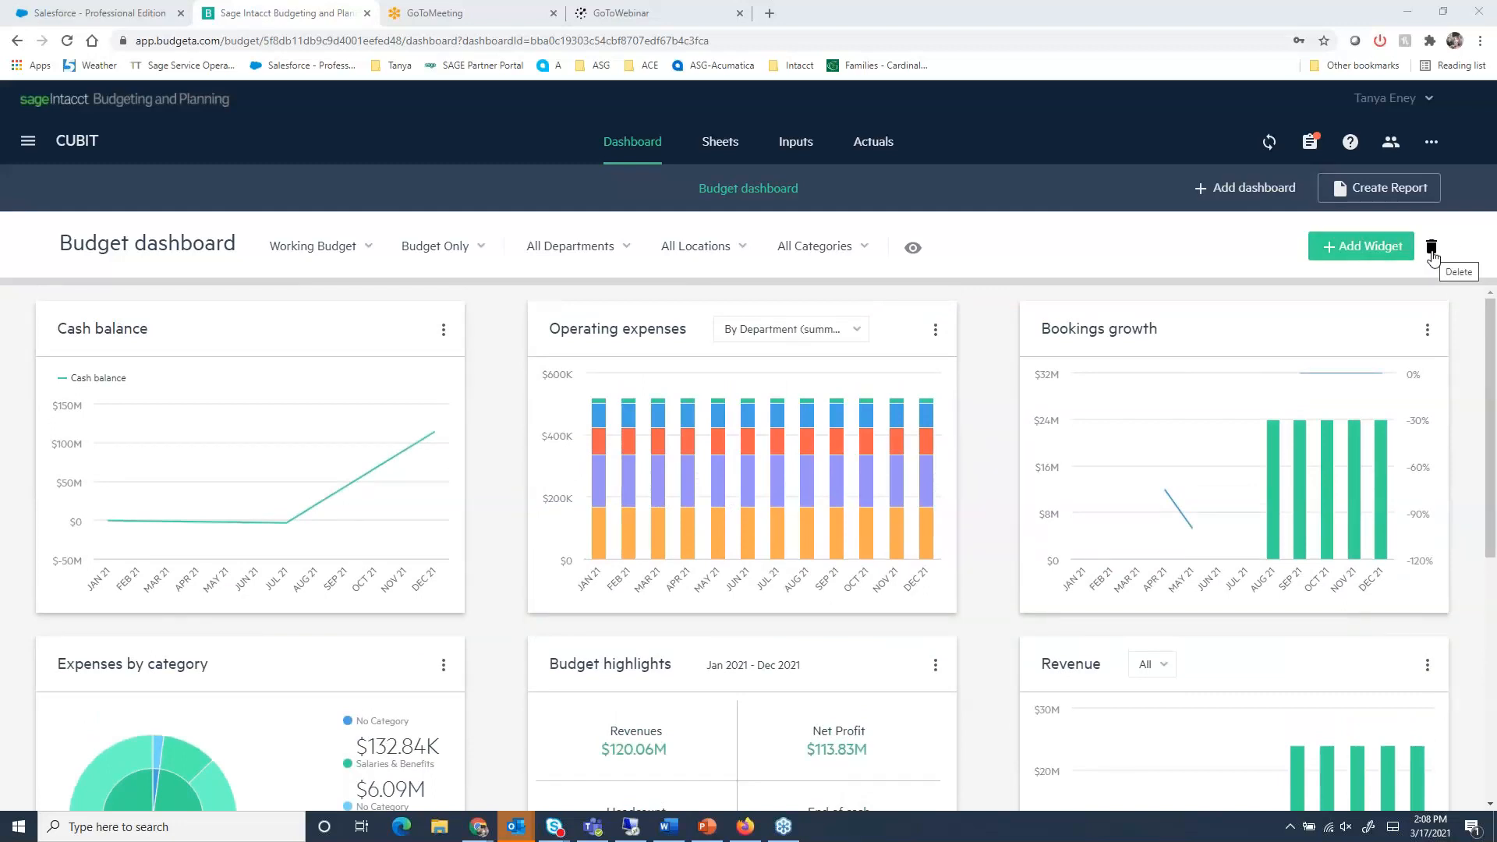
- Show the Profit & Loss sheet filtered to the Sales department
click(733, 148)
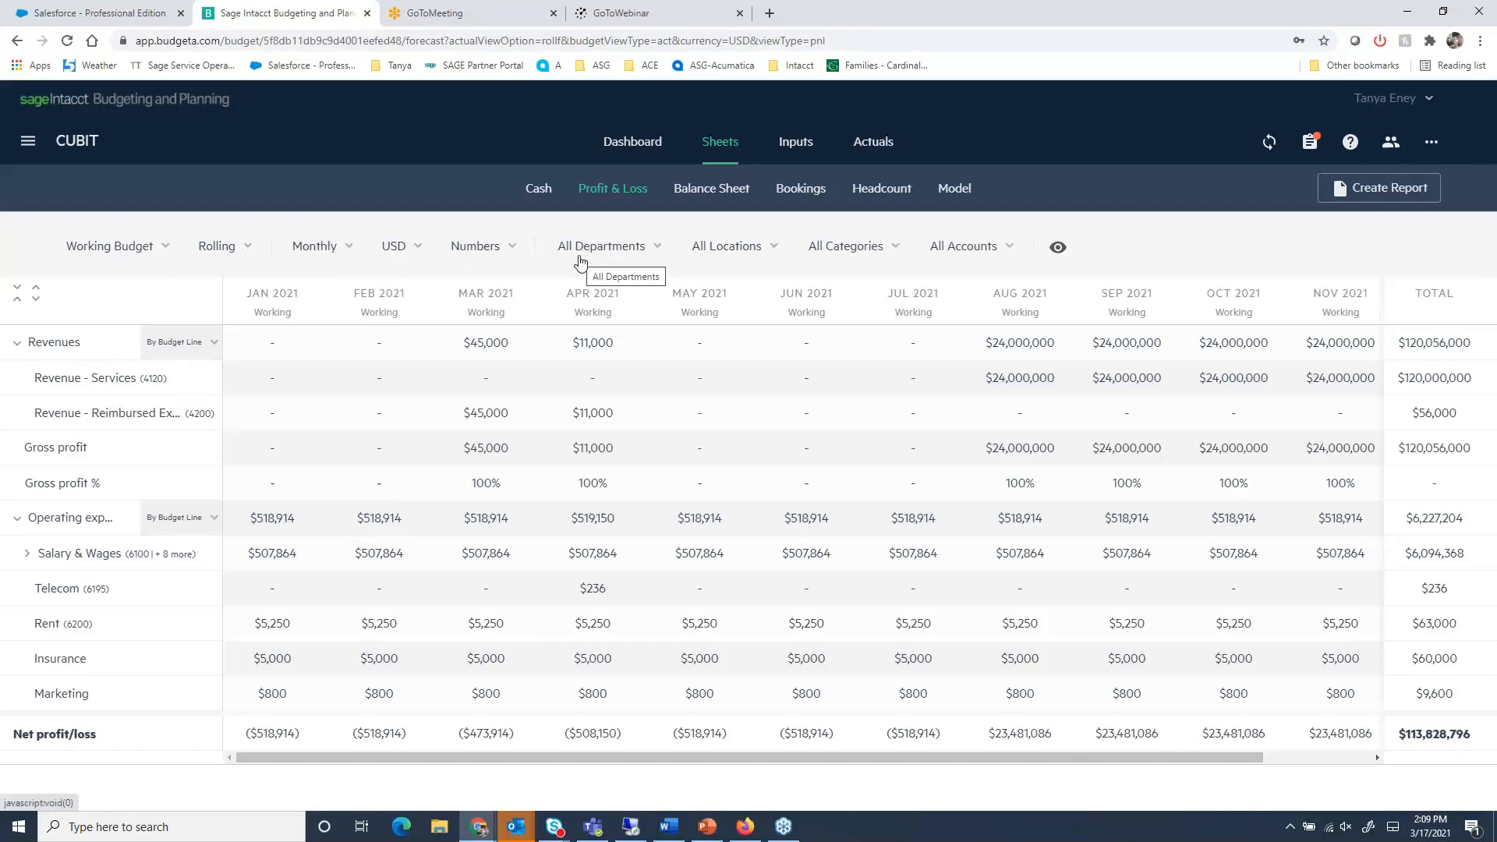
click(654, 249)
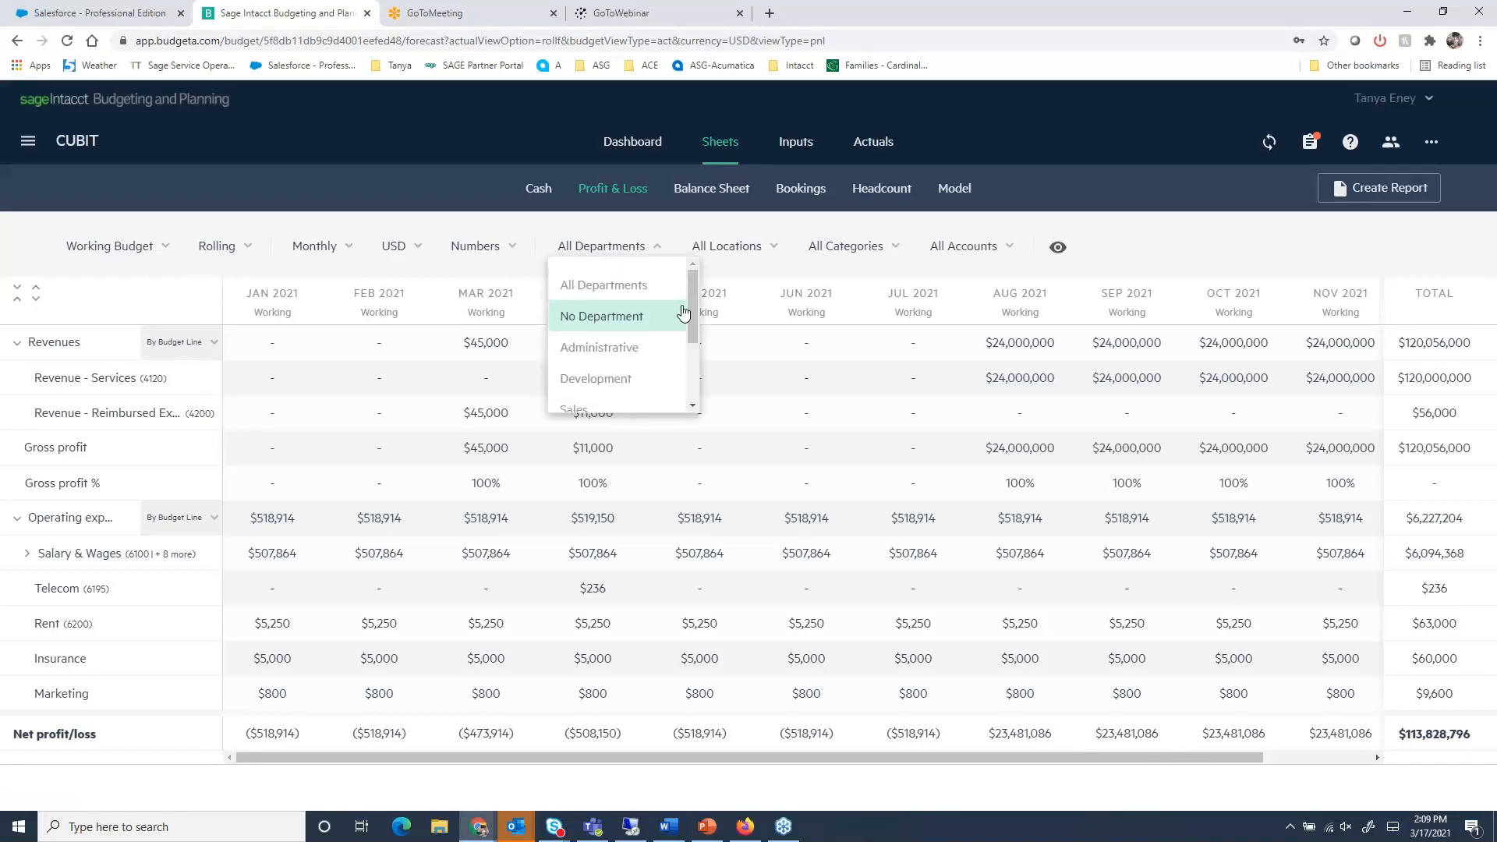
drag(689, 306, 680, 354)
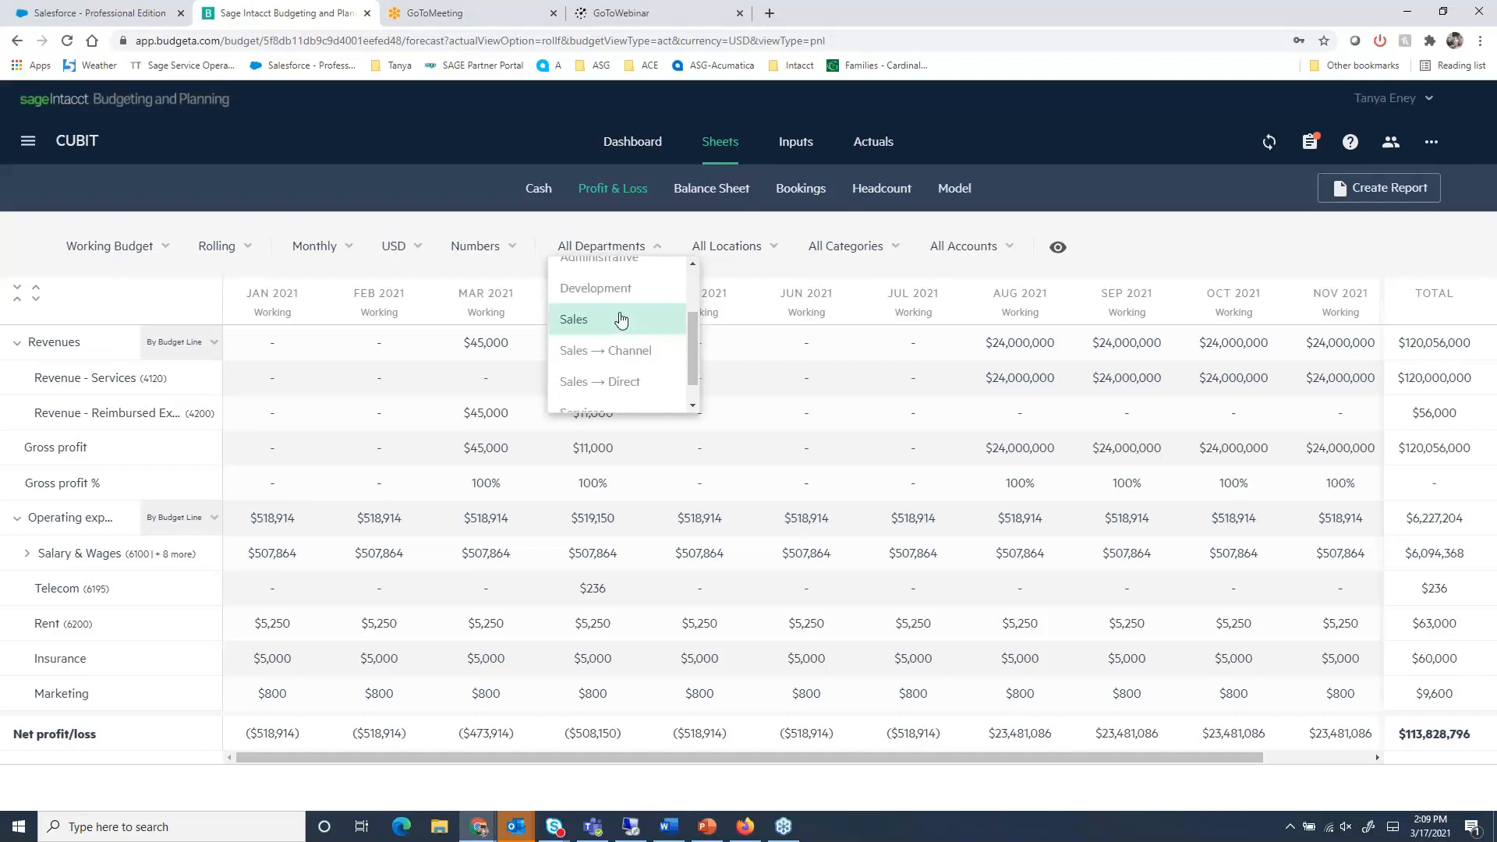
click(620, 320)
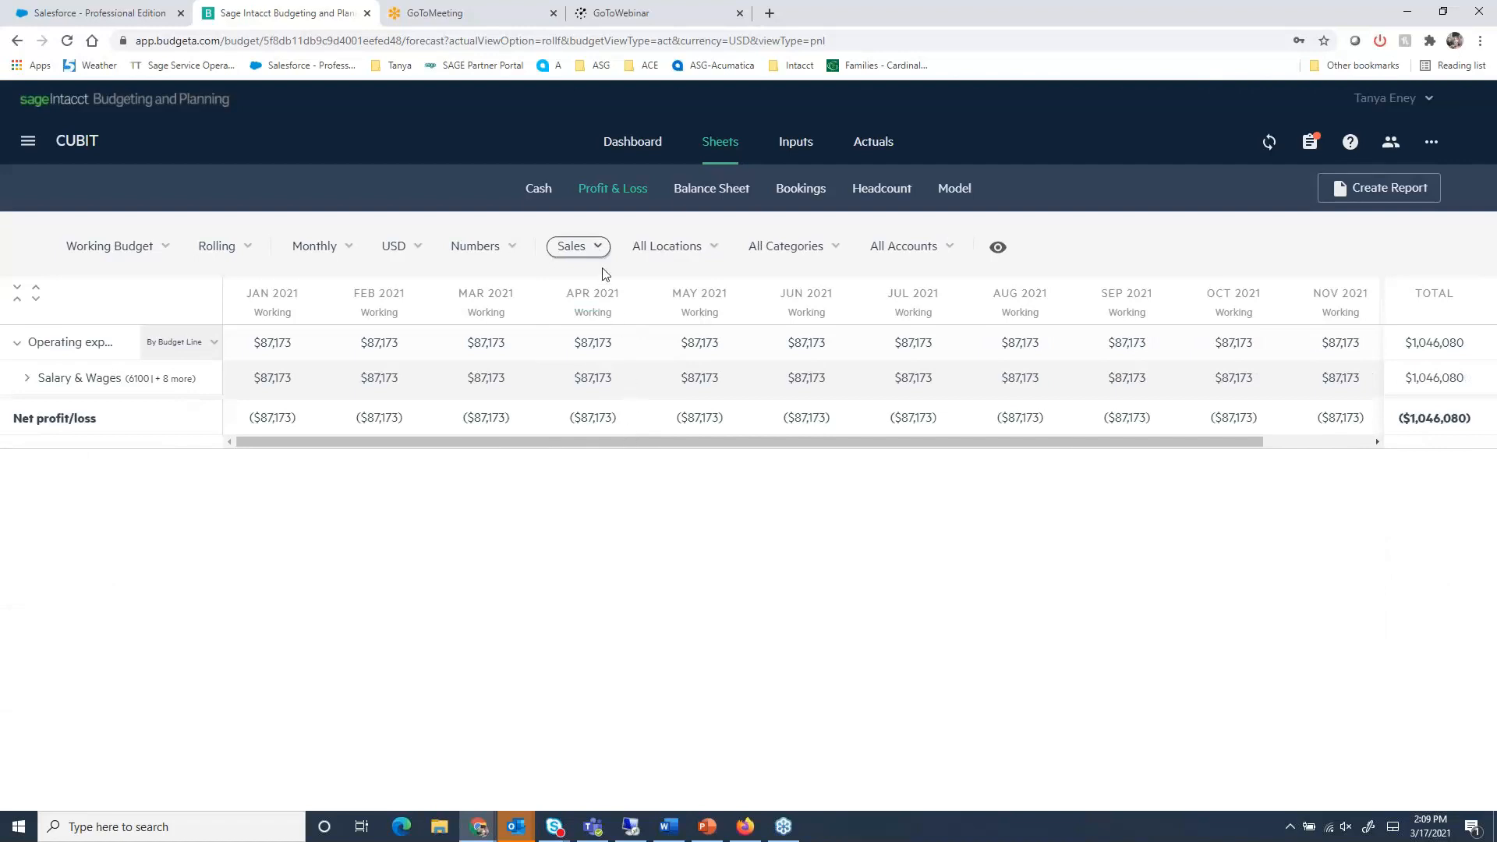
- Reset the department filter to All Departments and expand the Revenues lines
click(596, 247)
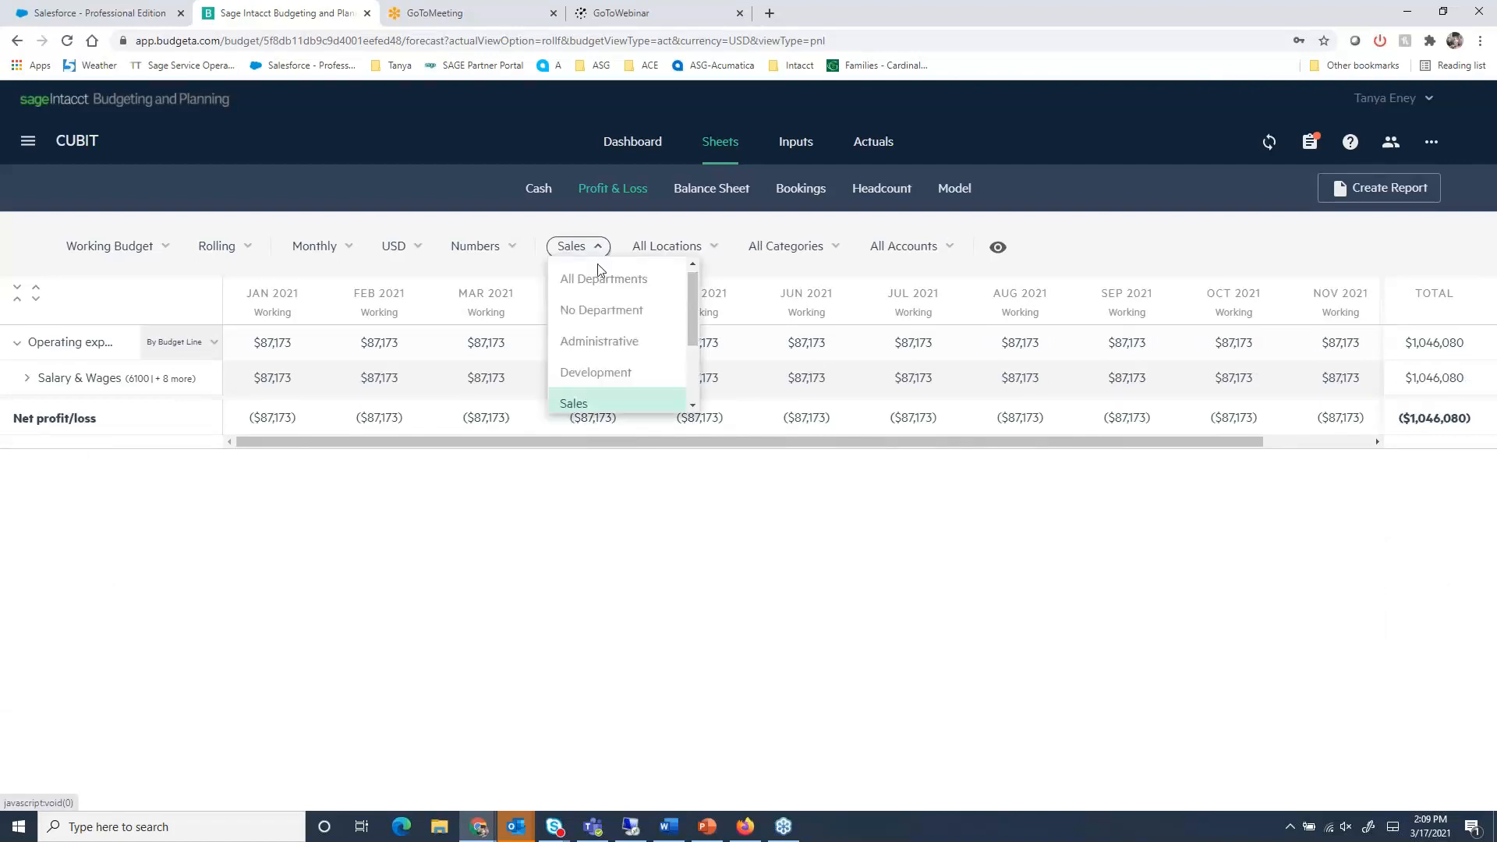
click(601, 286)
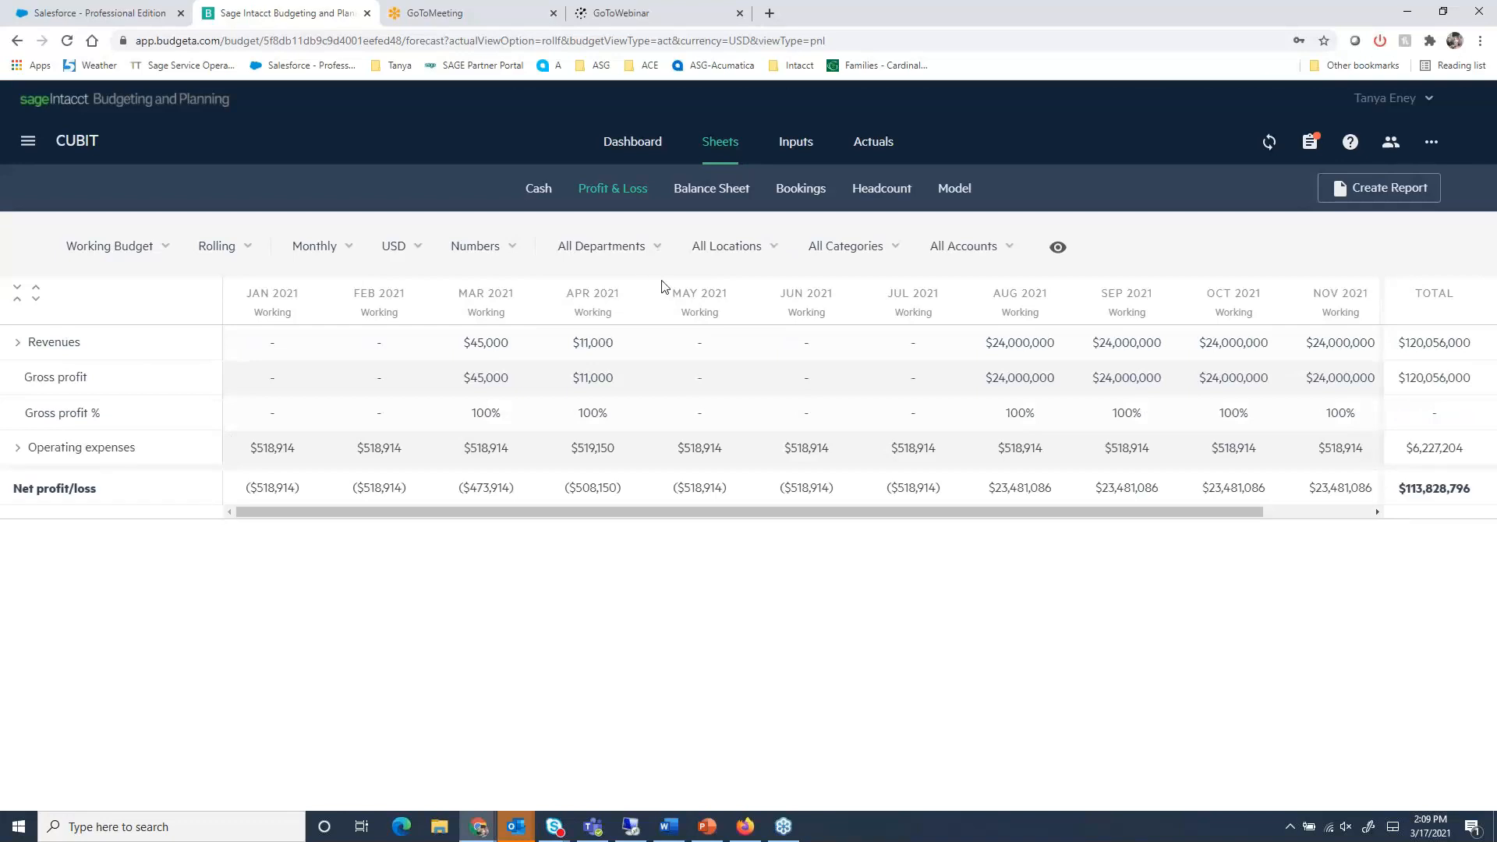
click(16, 343)
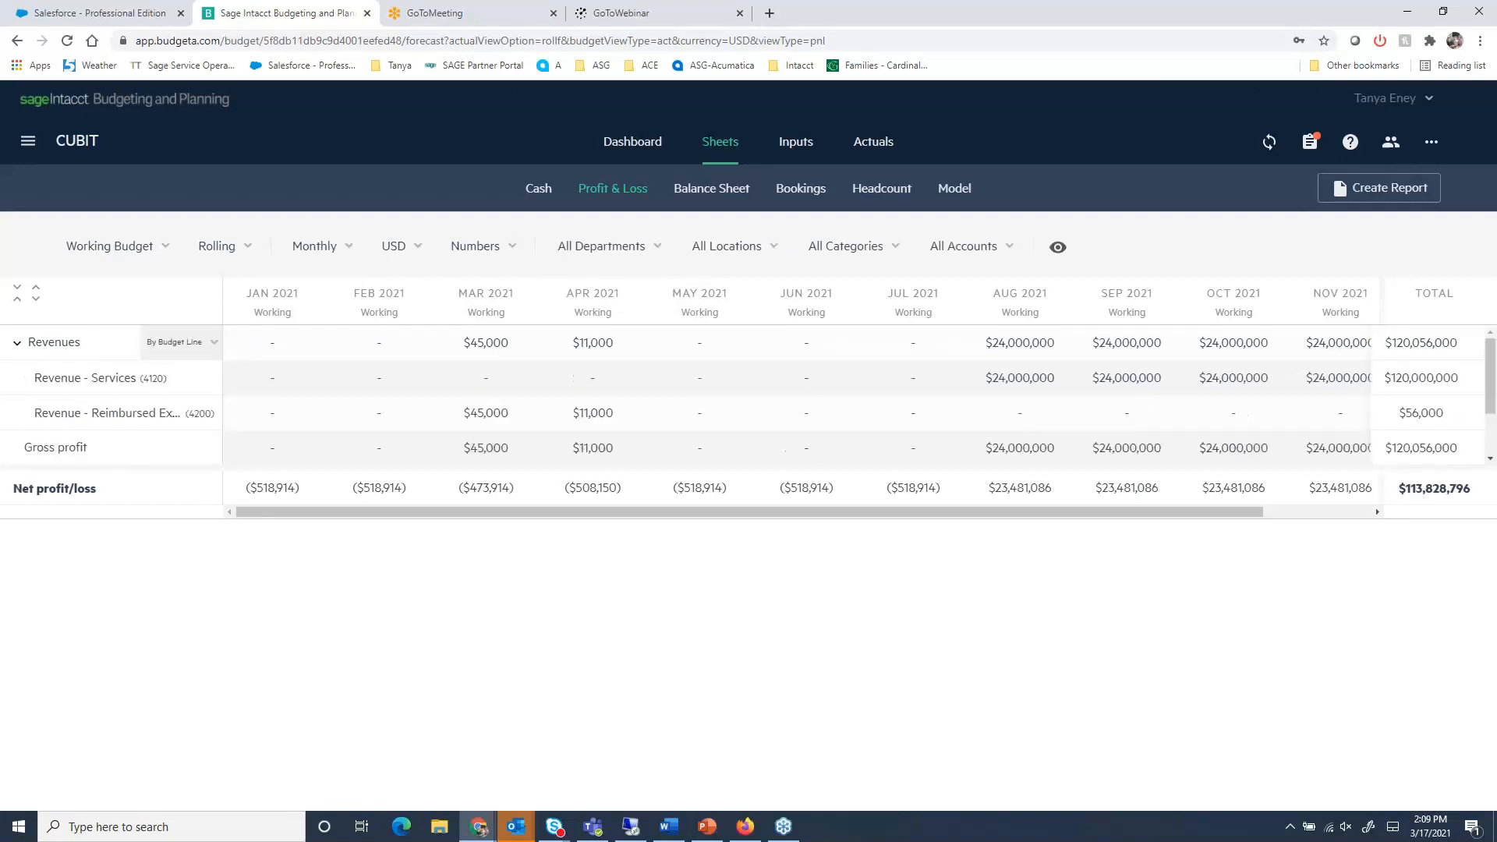
- Filter the Profit & Loss sheet to the CUBIT USA location and expand Operating expenses down to the individual Salary & Wages lines
click(701, 249)
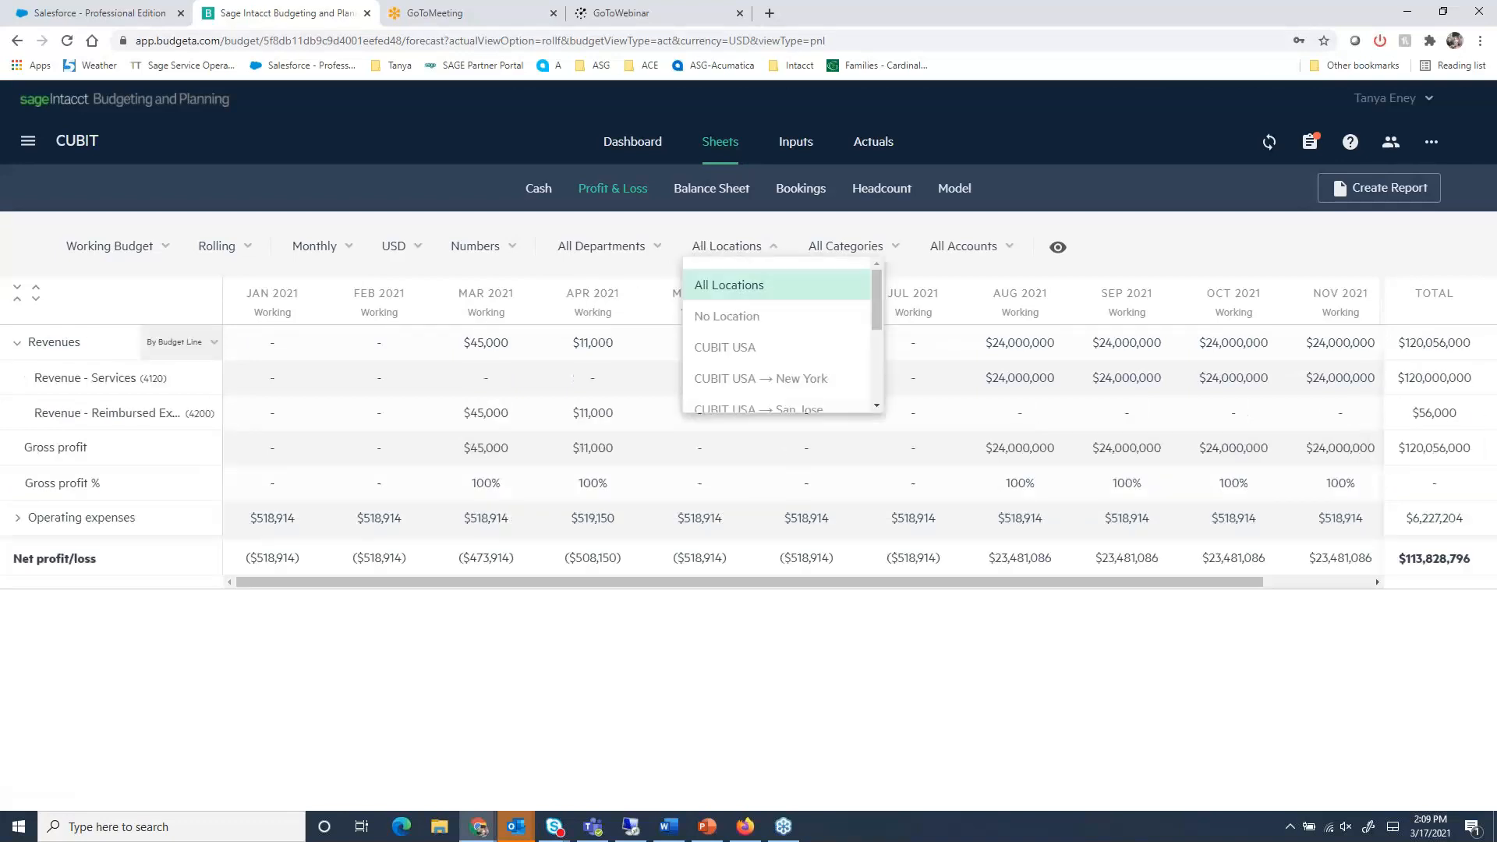
scroll(737, 354, down, 2)
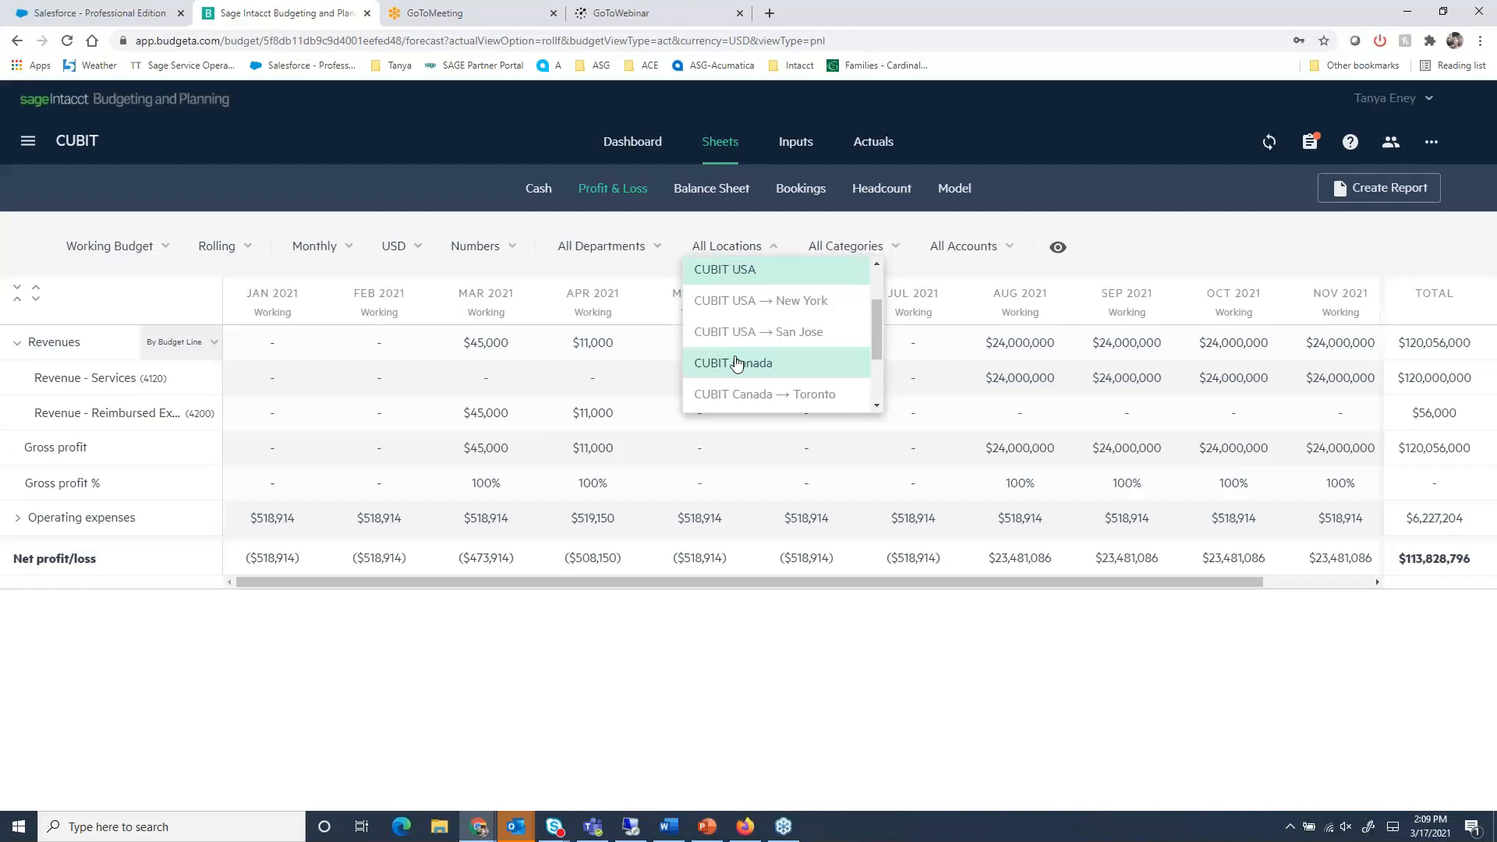
click(742, 286)
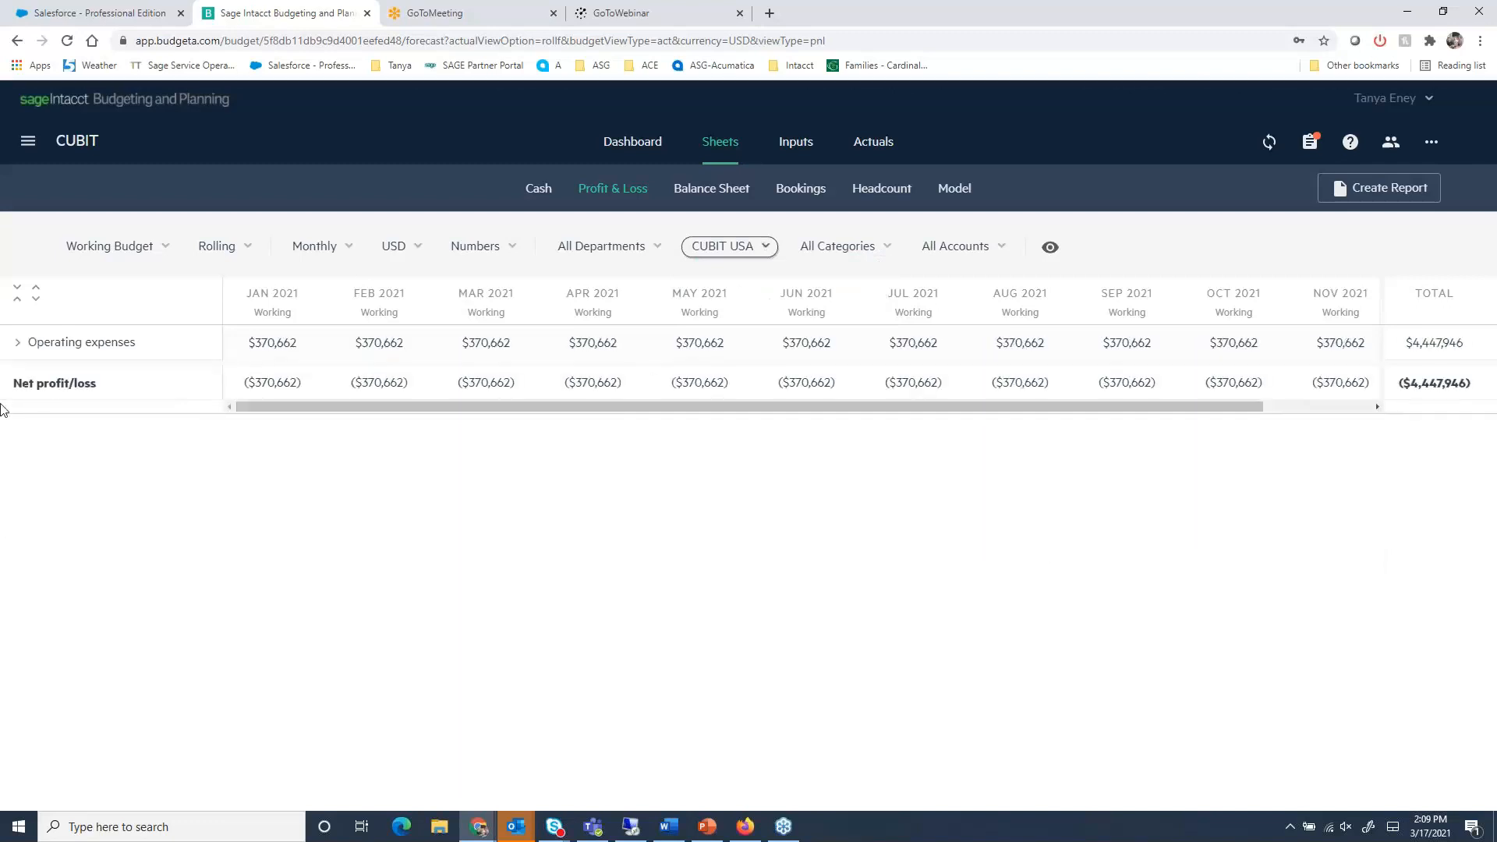
click(16, 344)
click(27, 379)
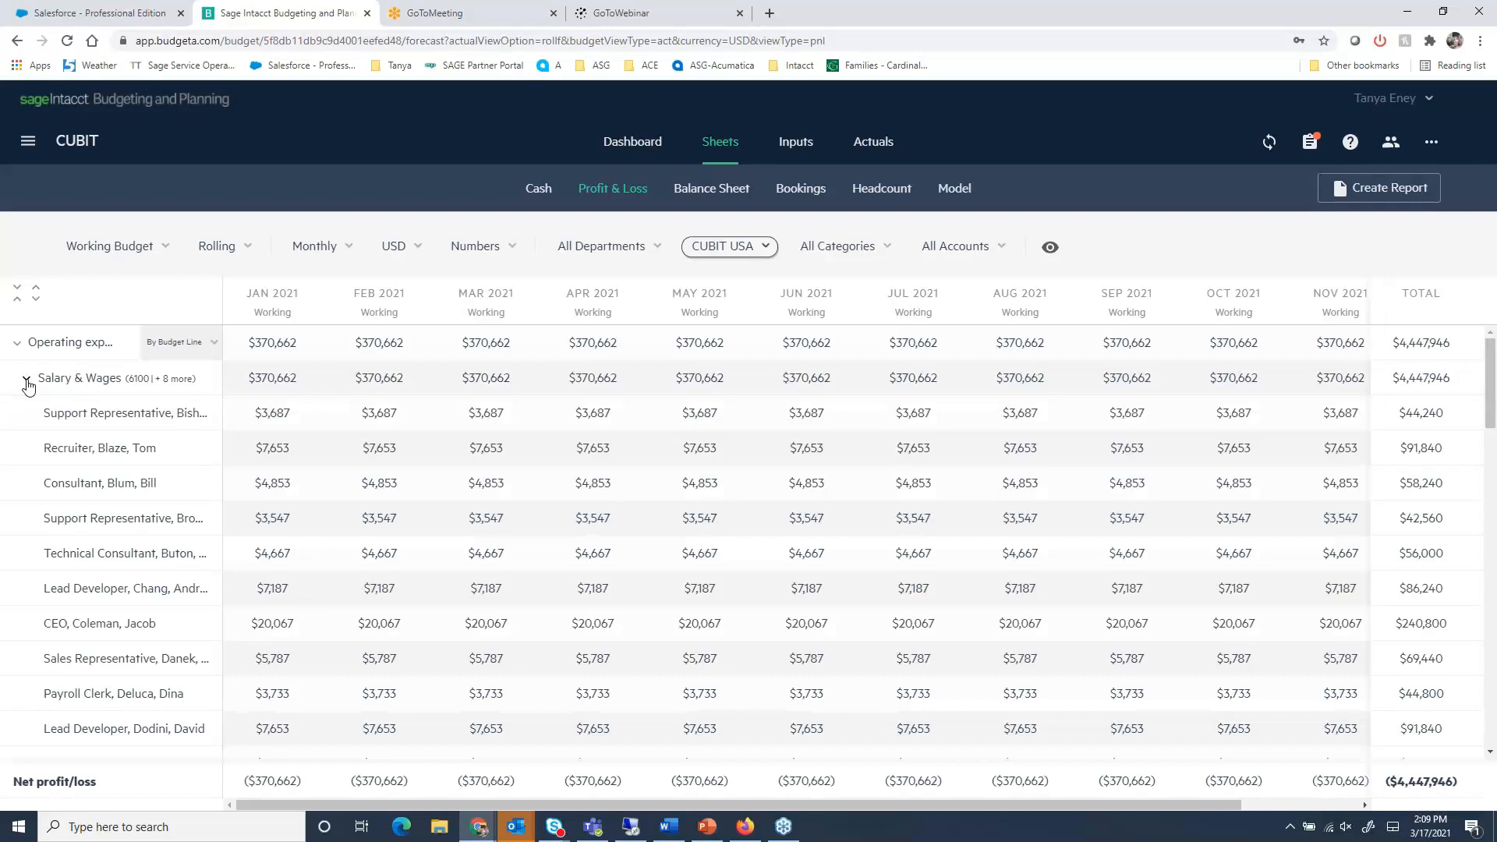
- Review the category filter's options on the Profit & Loss sheet, leaving it on All Categories
click(877, 246)
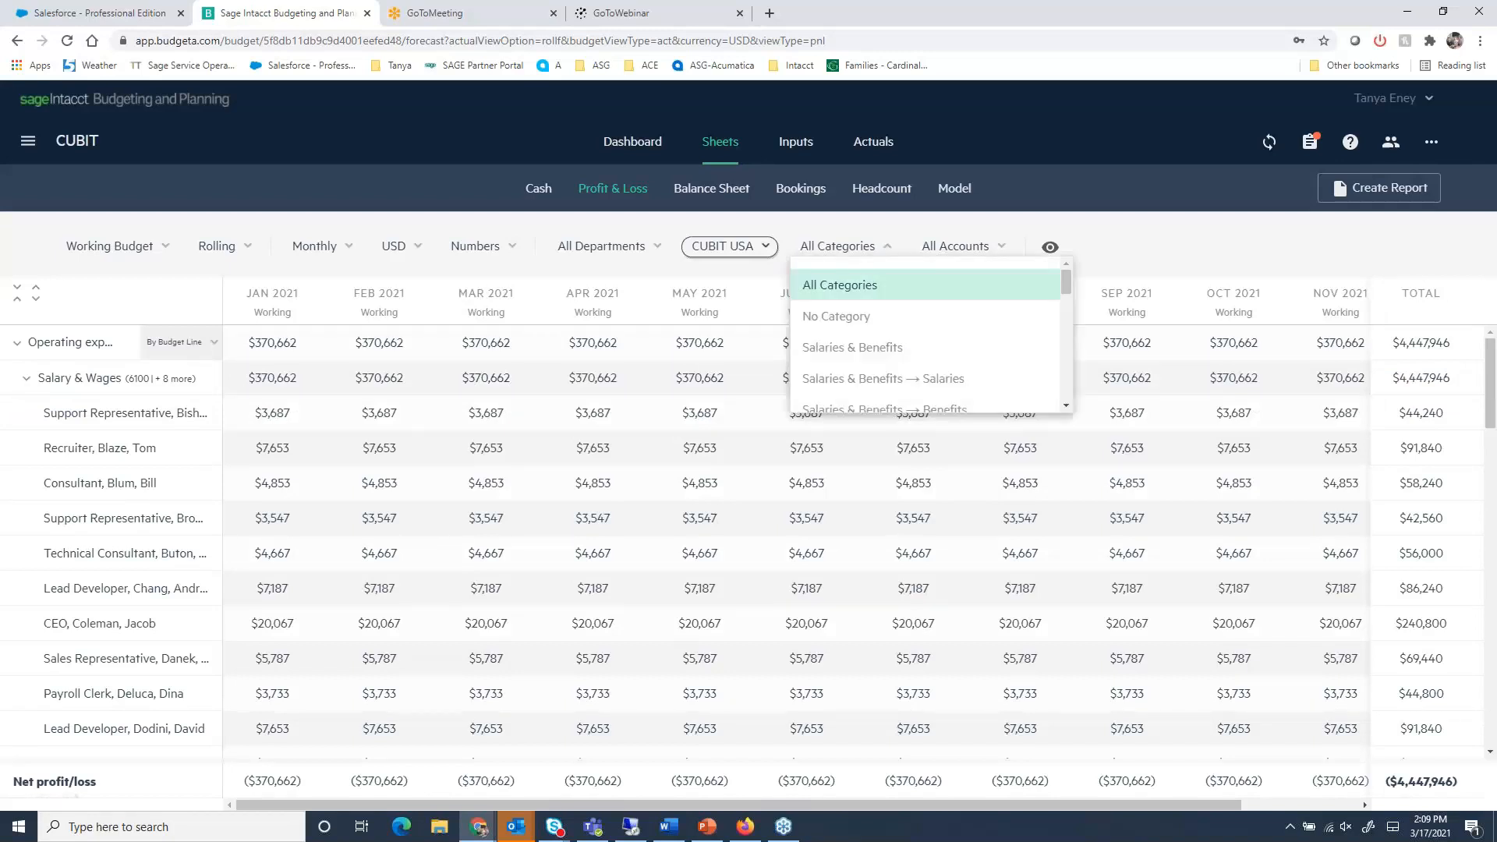
click(872, 378)
scroll(873, 375, down, 1)
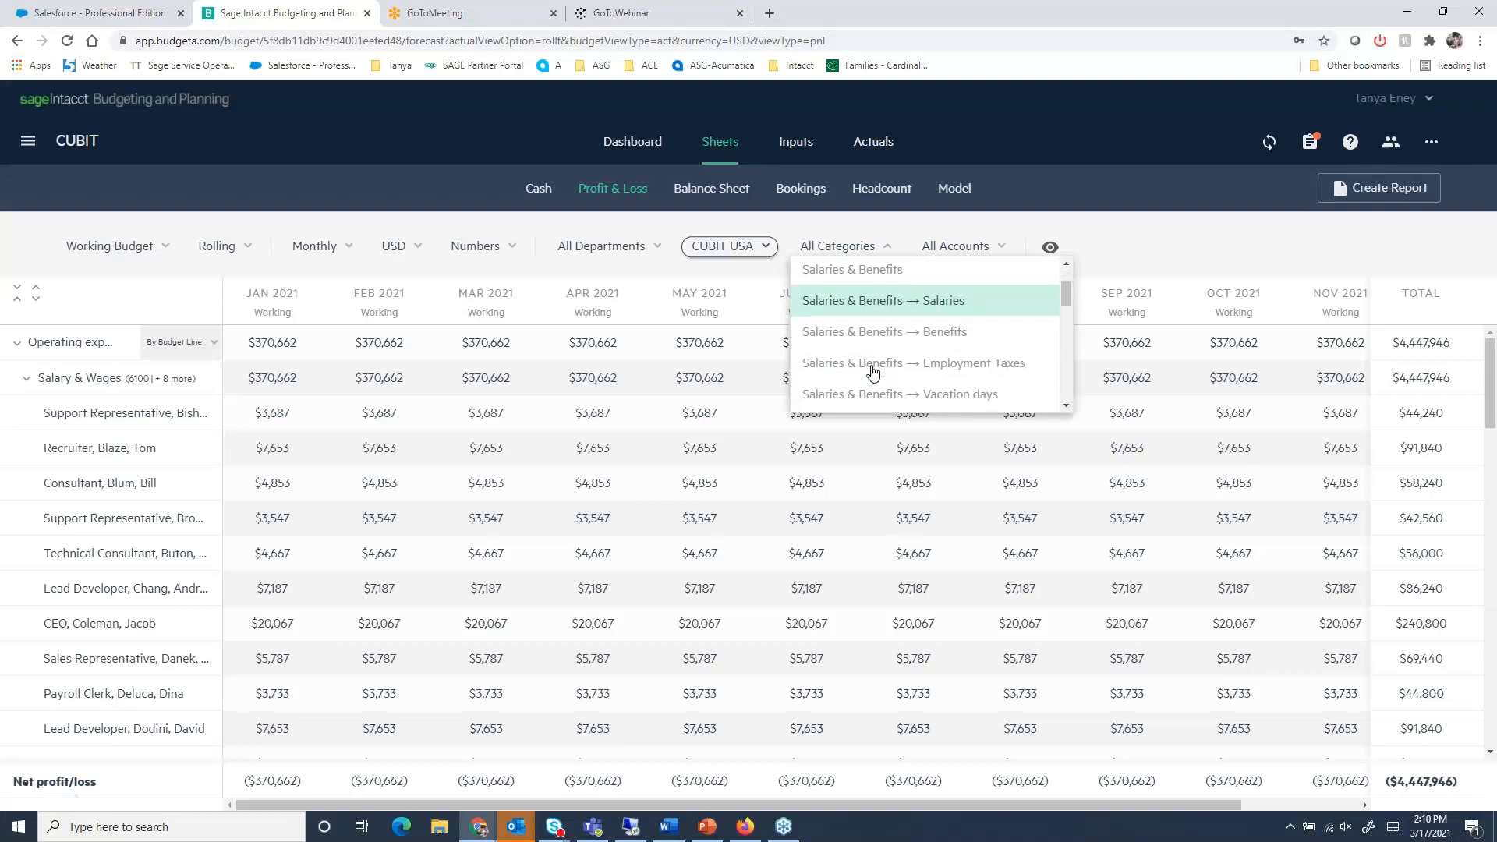
scroll(873, 372, up, 3)
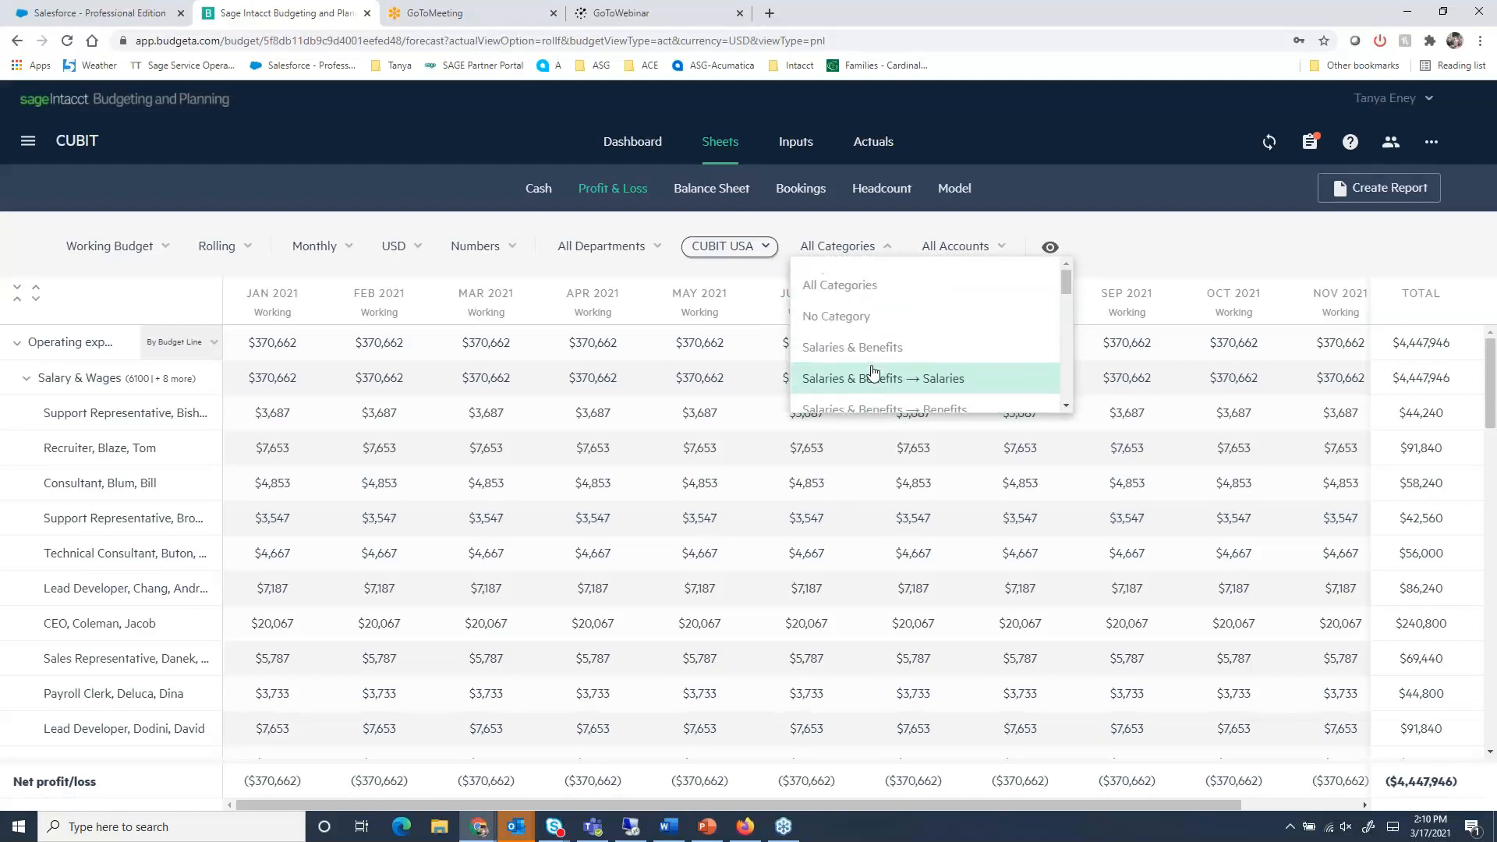
click(857, 285)
- Reset the location filter to All Locations and expand both Revenues and Operating expenses
click(762, 245)
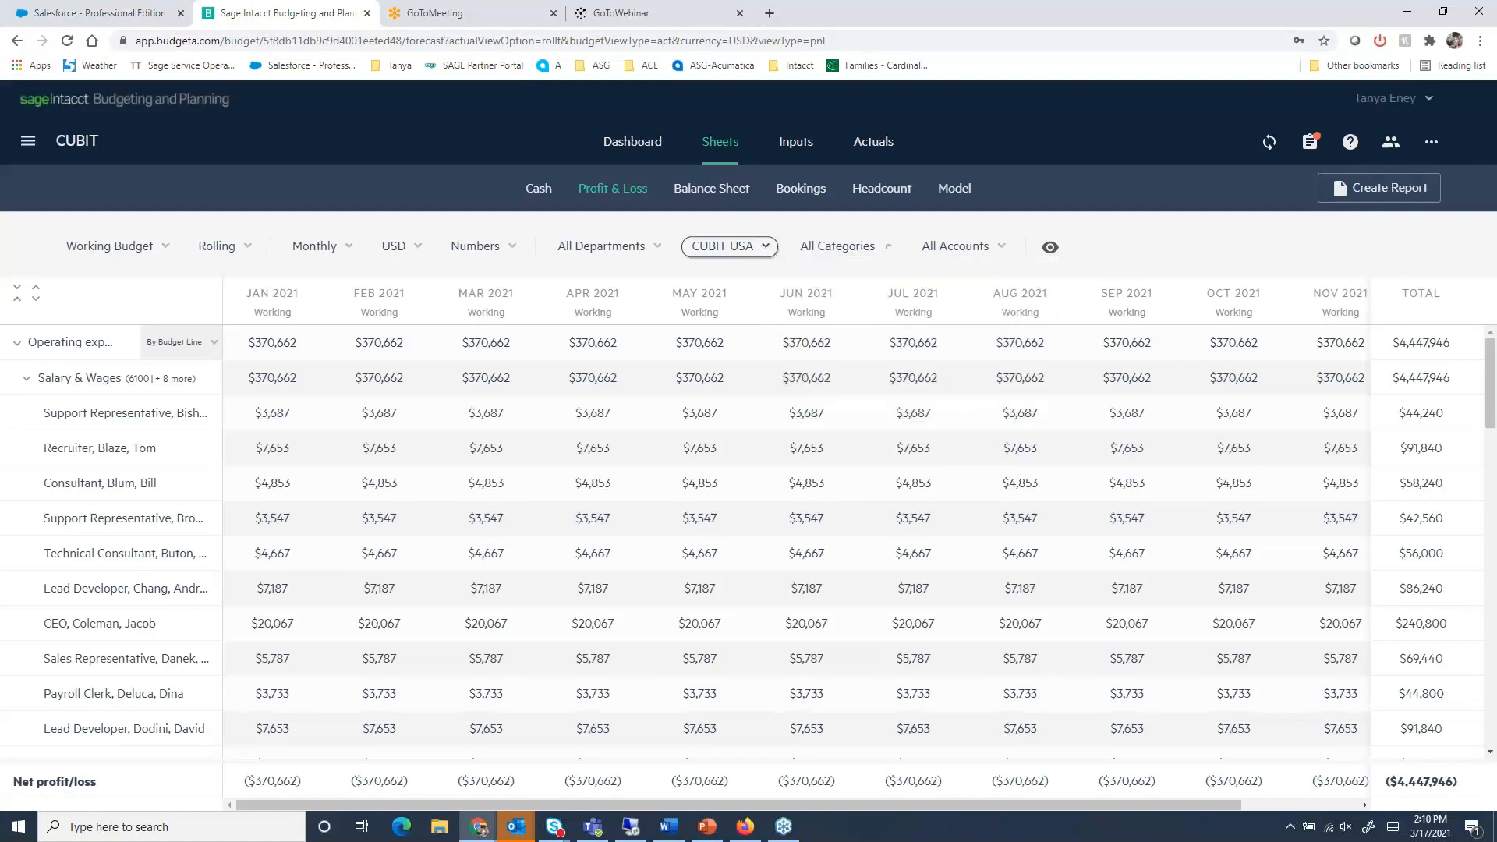
click(763, 246)
click(714, 282)
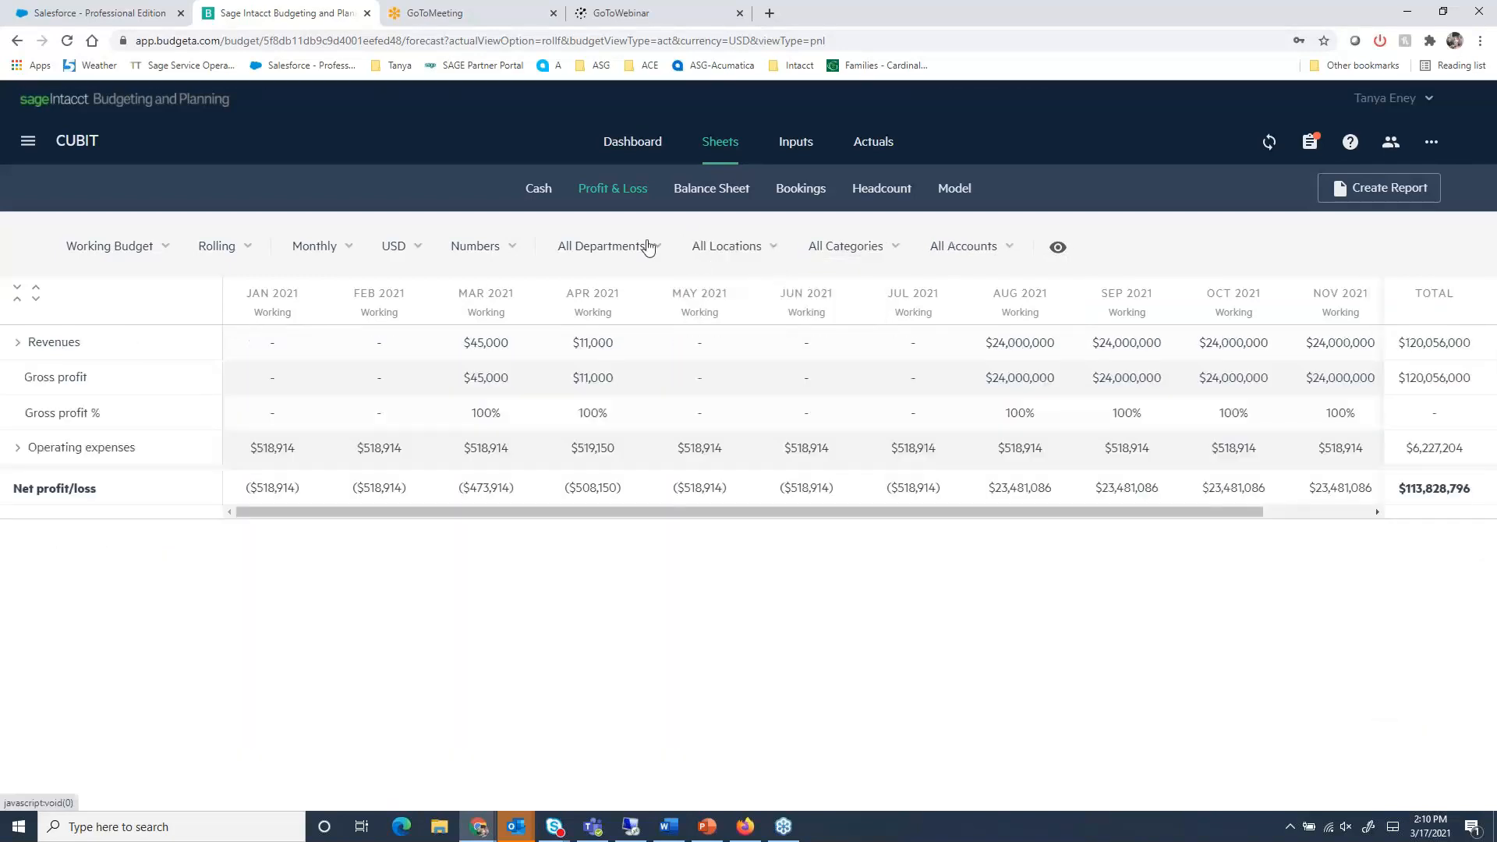
click(16, 349)
click(17, 519)
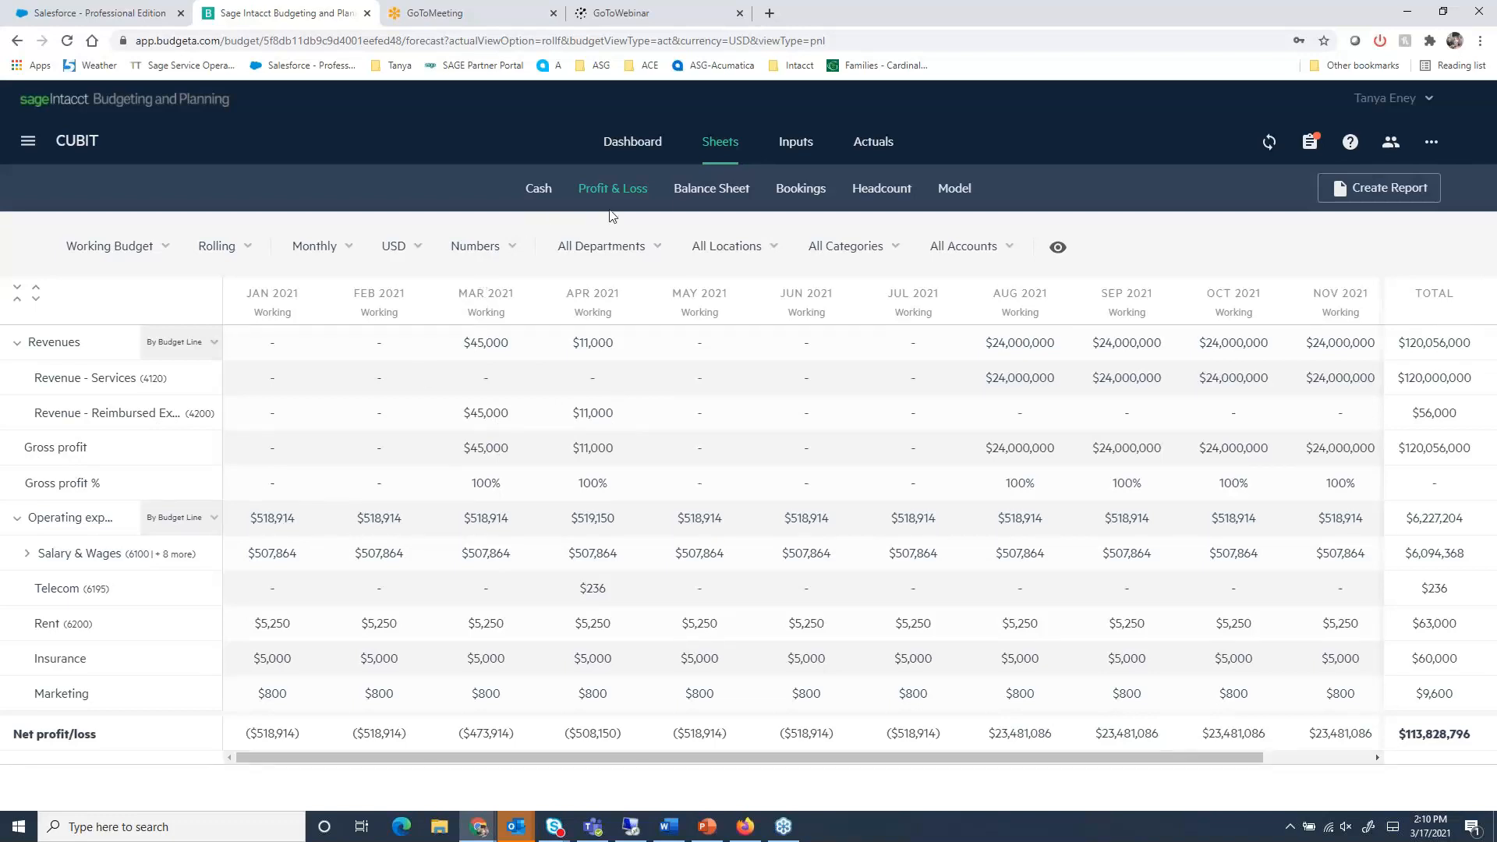
- View the Balance Sheet and Headcount sheets, then return to Profit & Loss
click(735, 195)
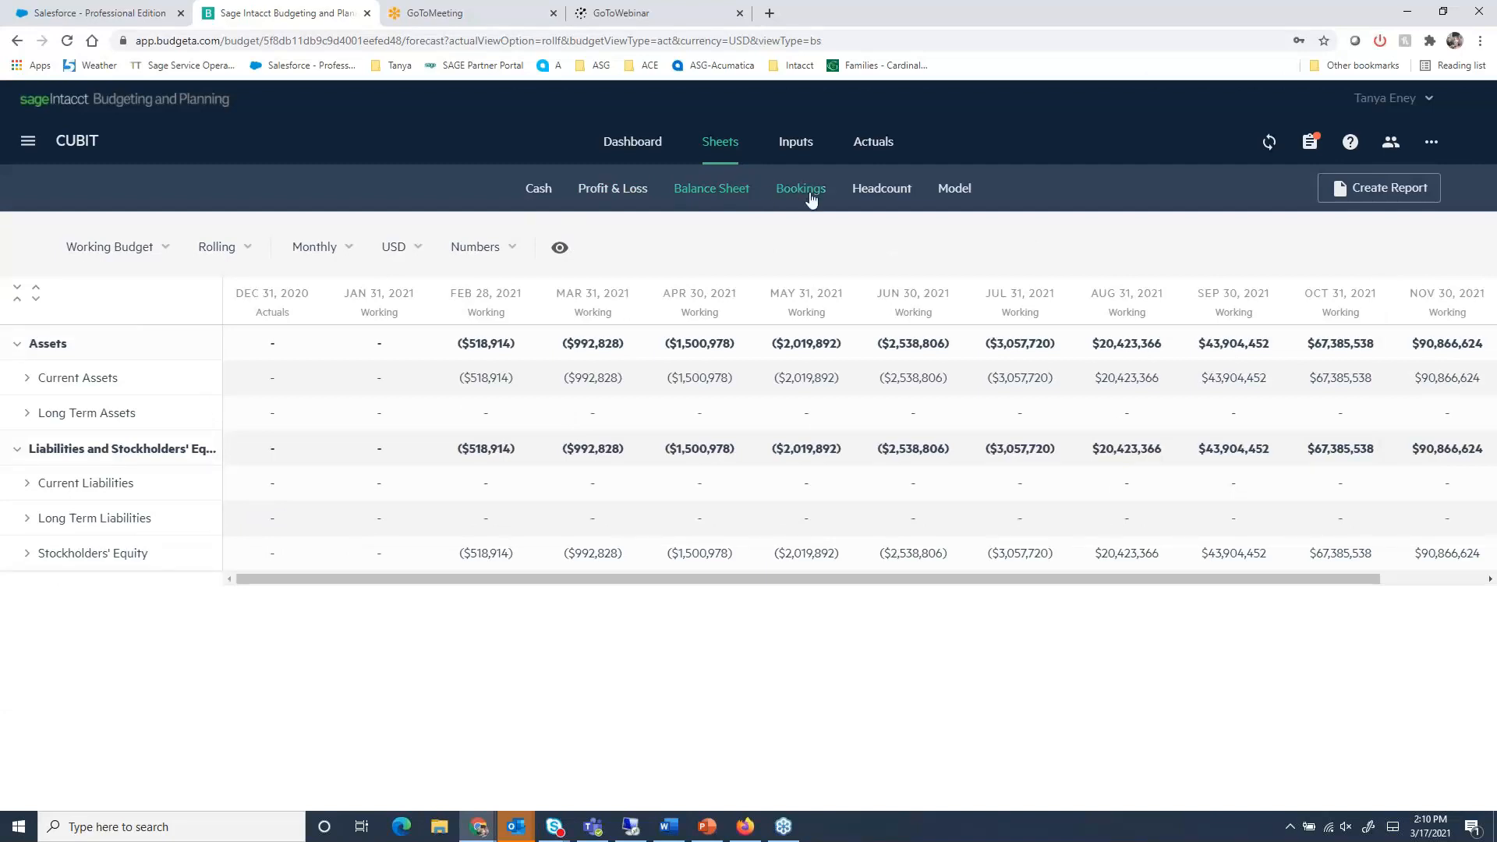
click(882, 193)
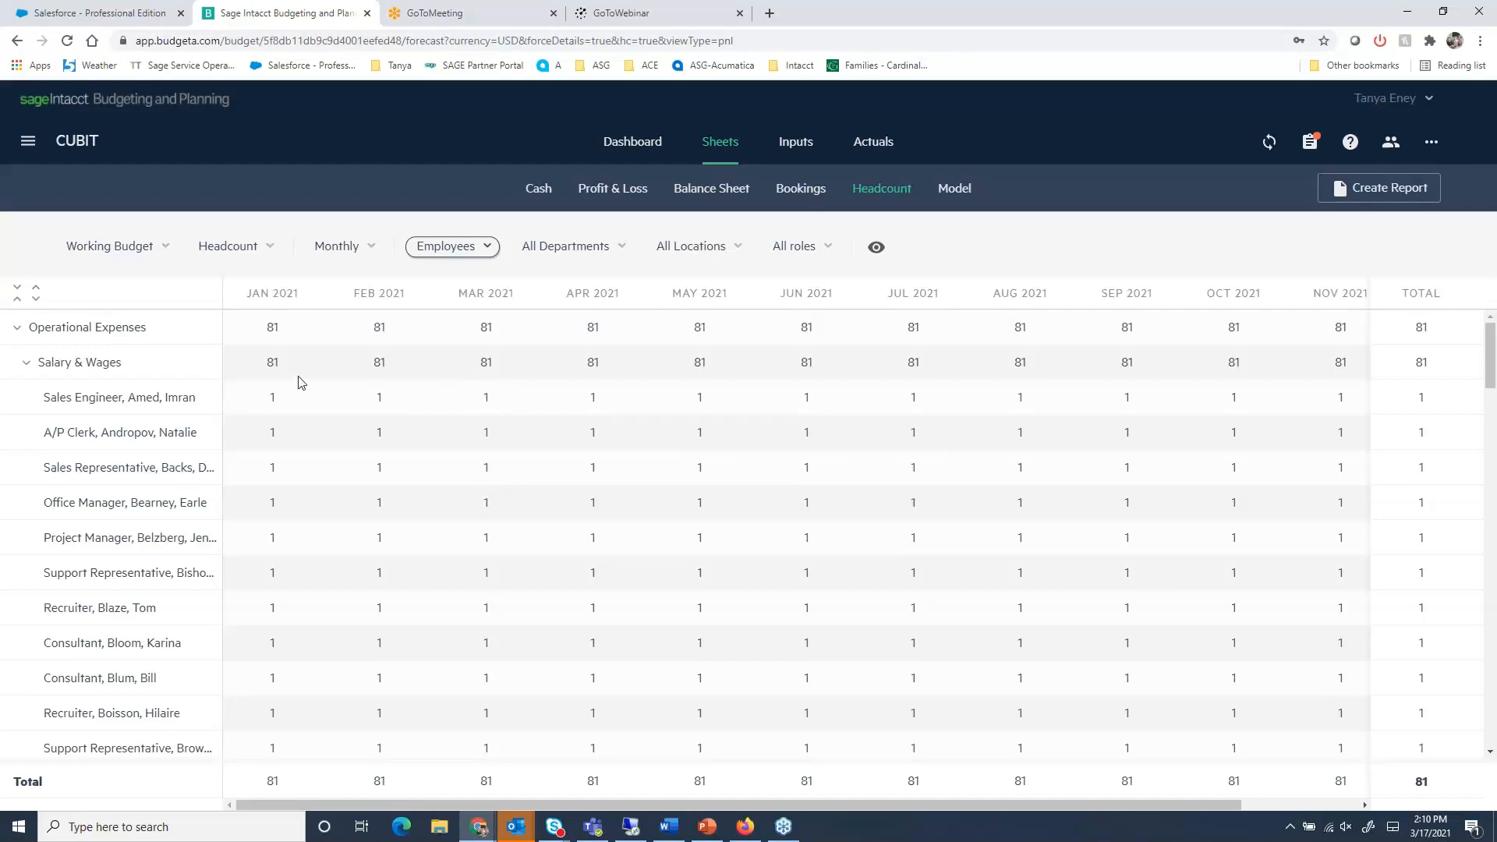
click(583, 195)
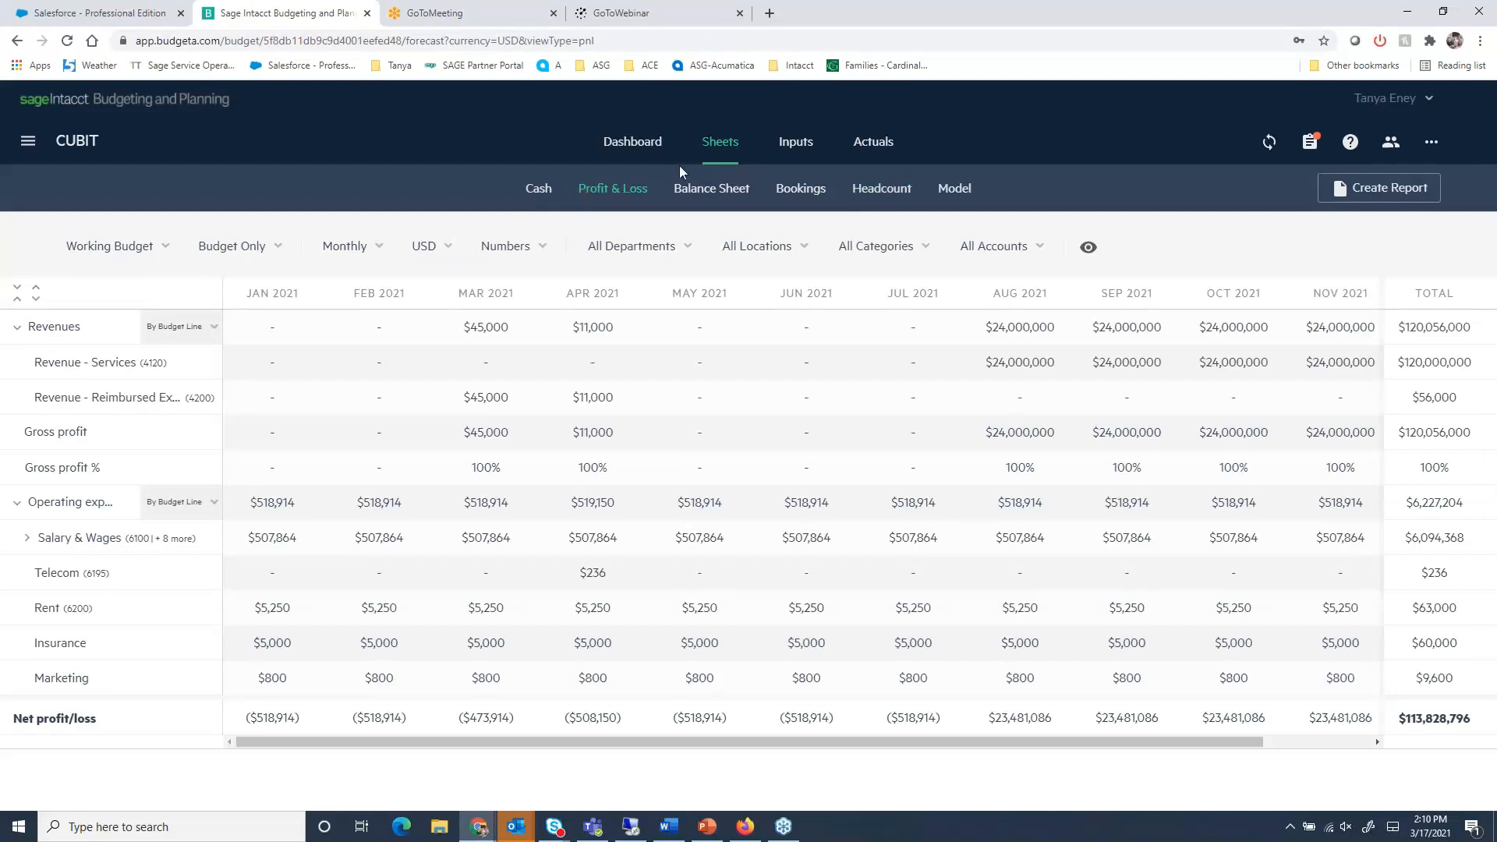
- Add a new expense line under Operational Expenses in the budget inputs
click(788, 144)
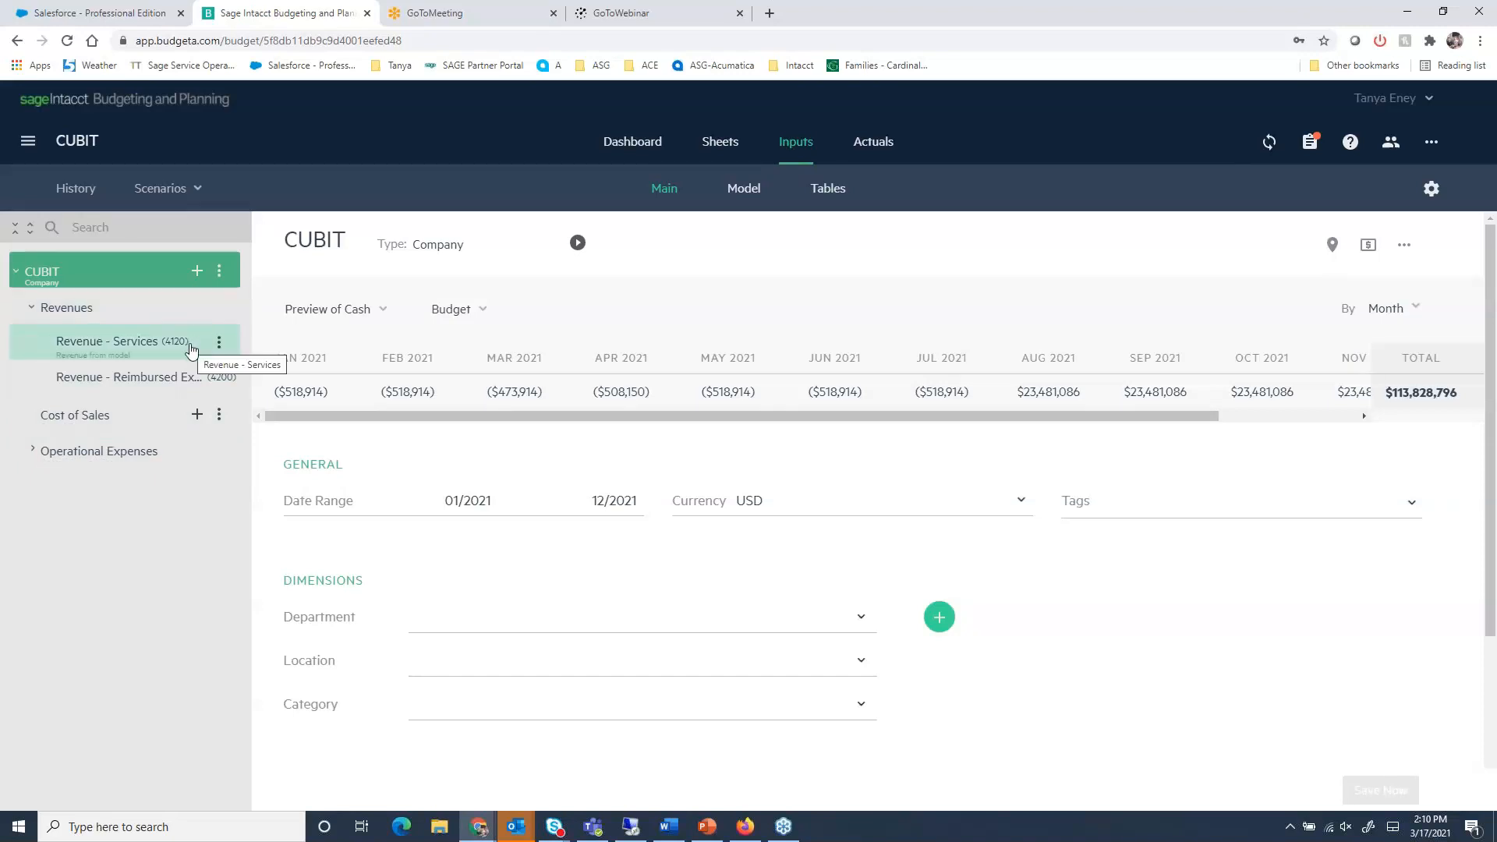
click(35, 459)
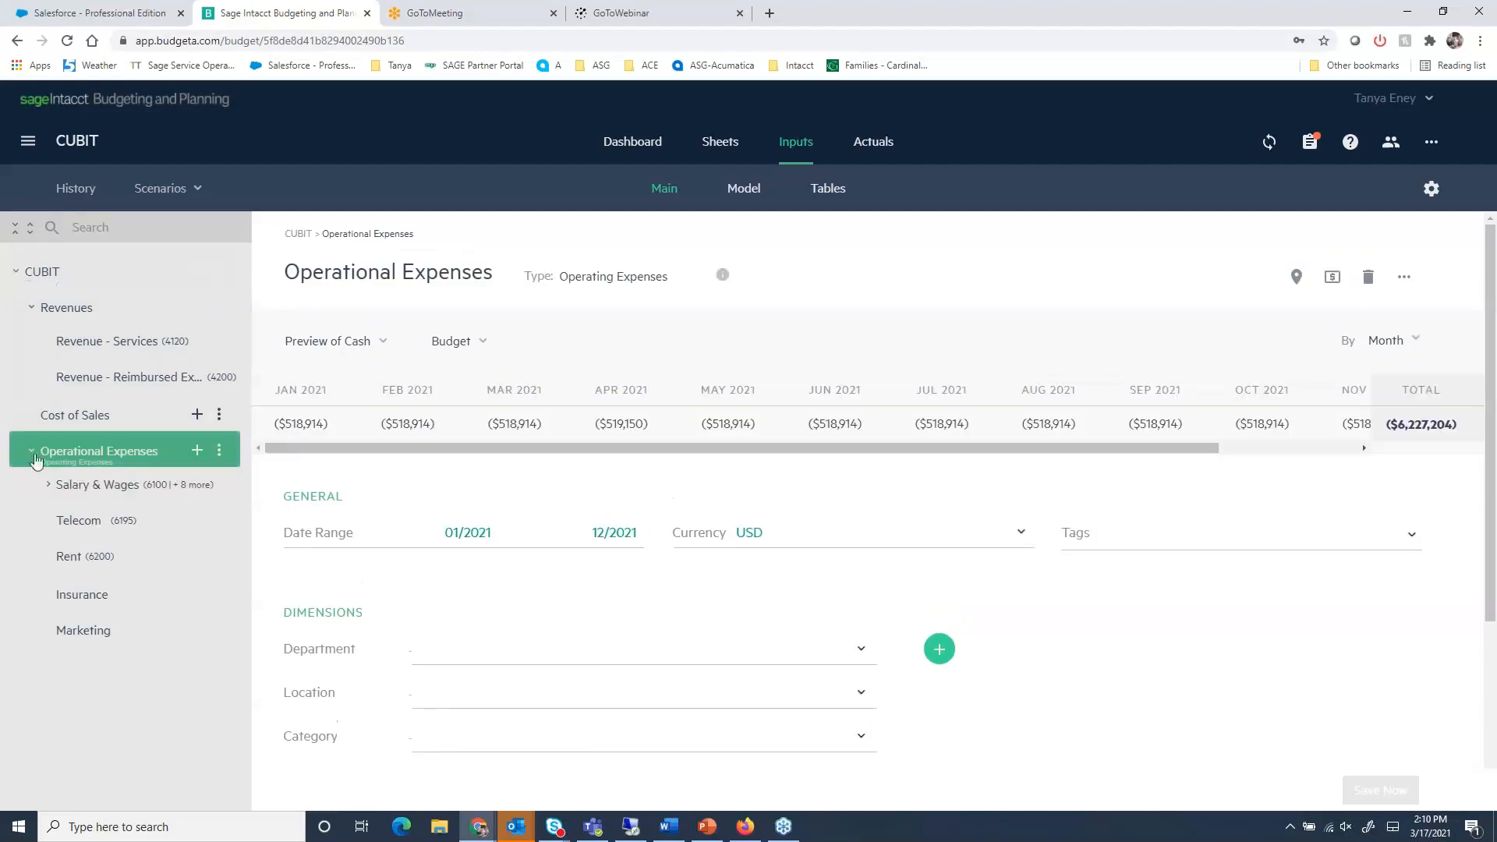
click(195, 456)
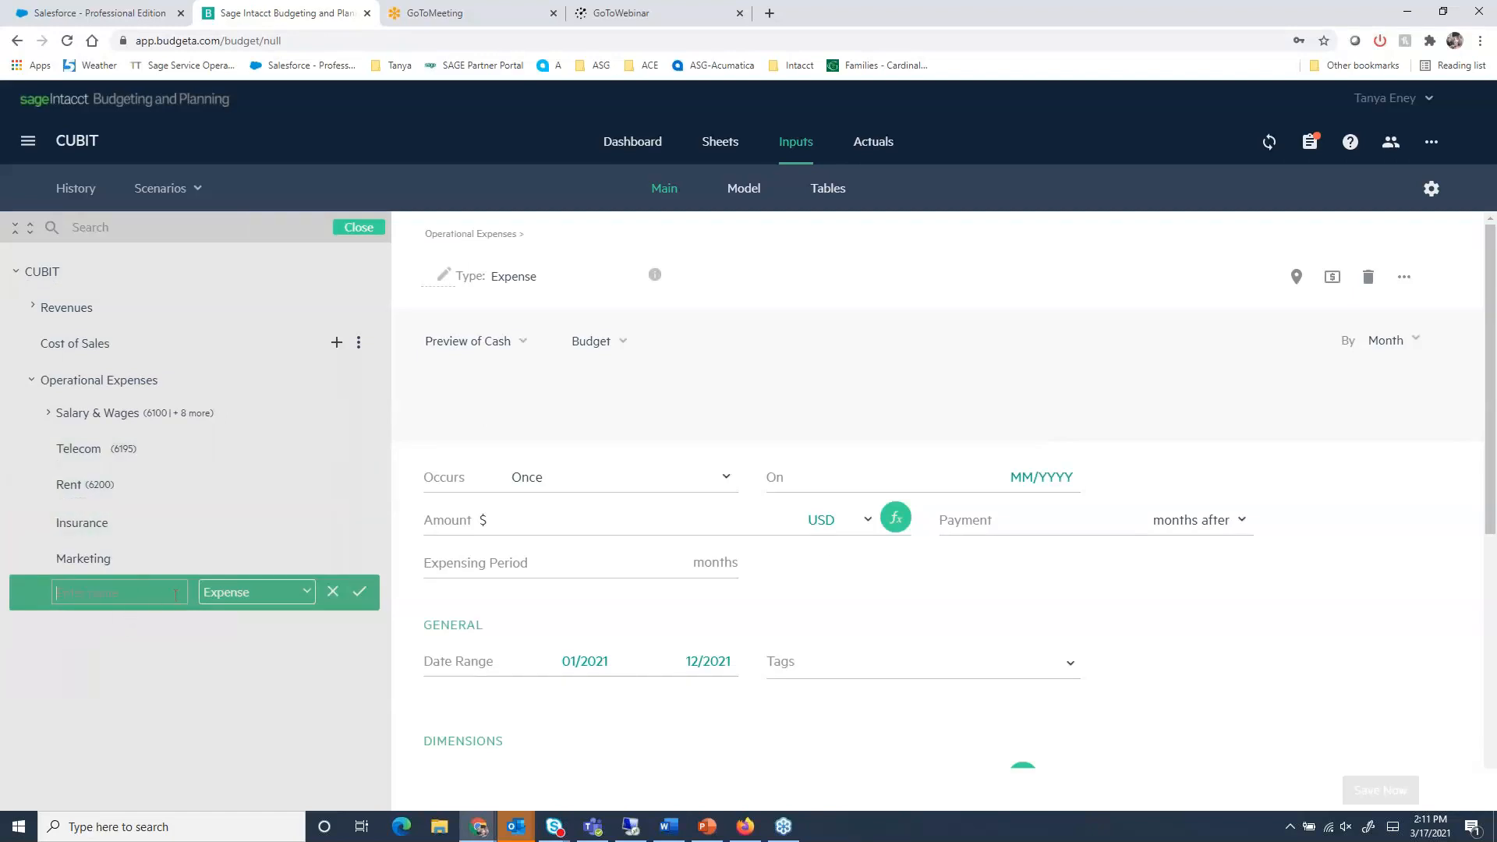
text(bu)
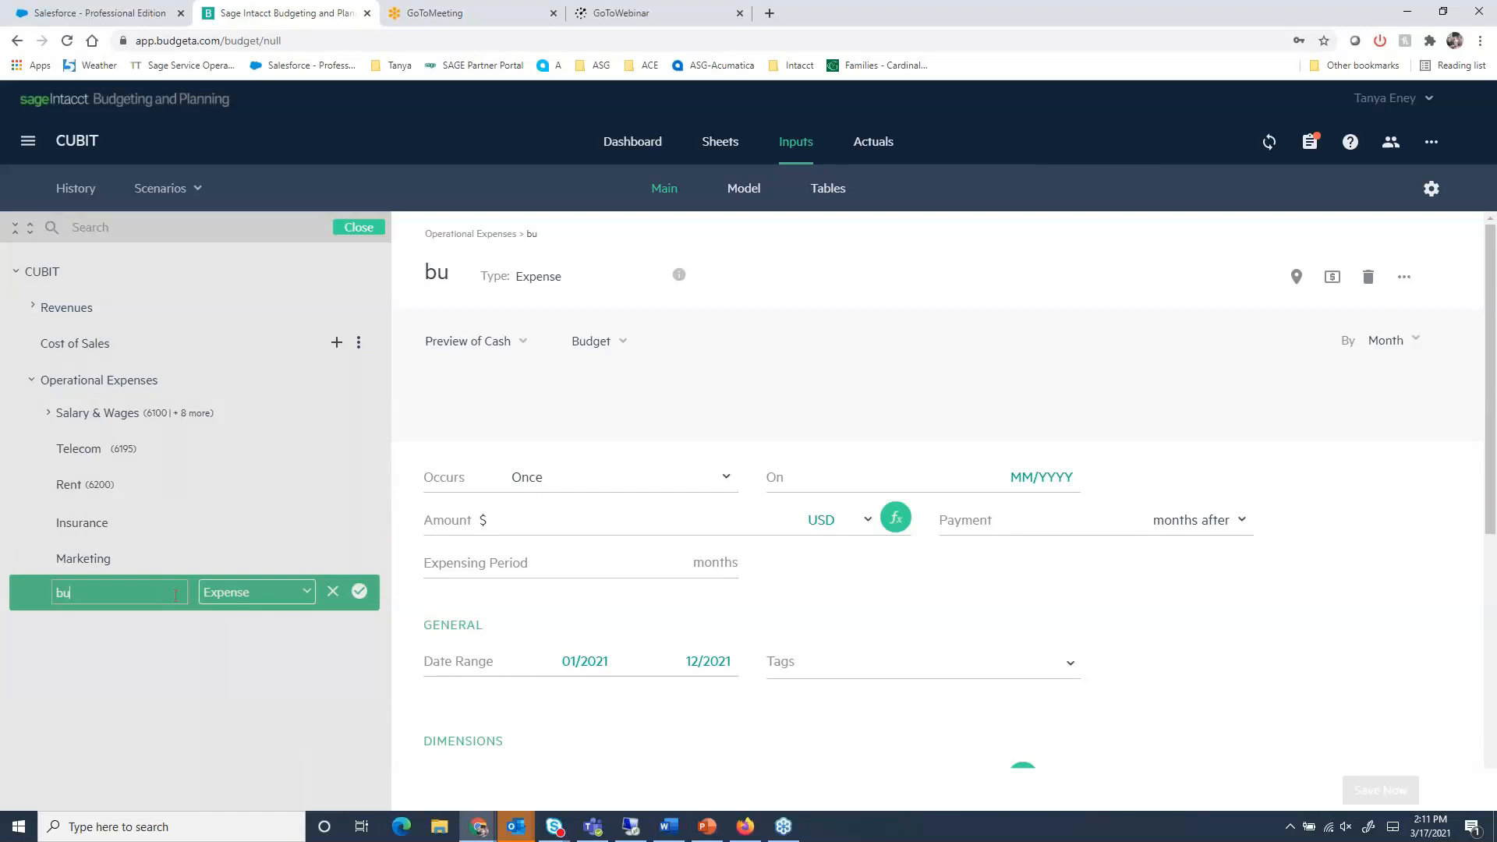
key(BackSpace)
key(BackSpace)
text(insurance)
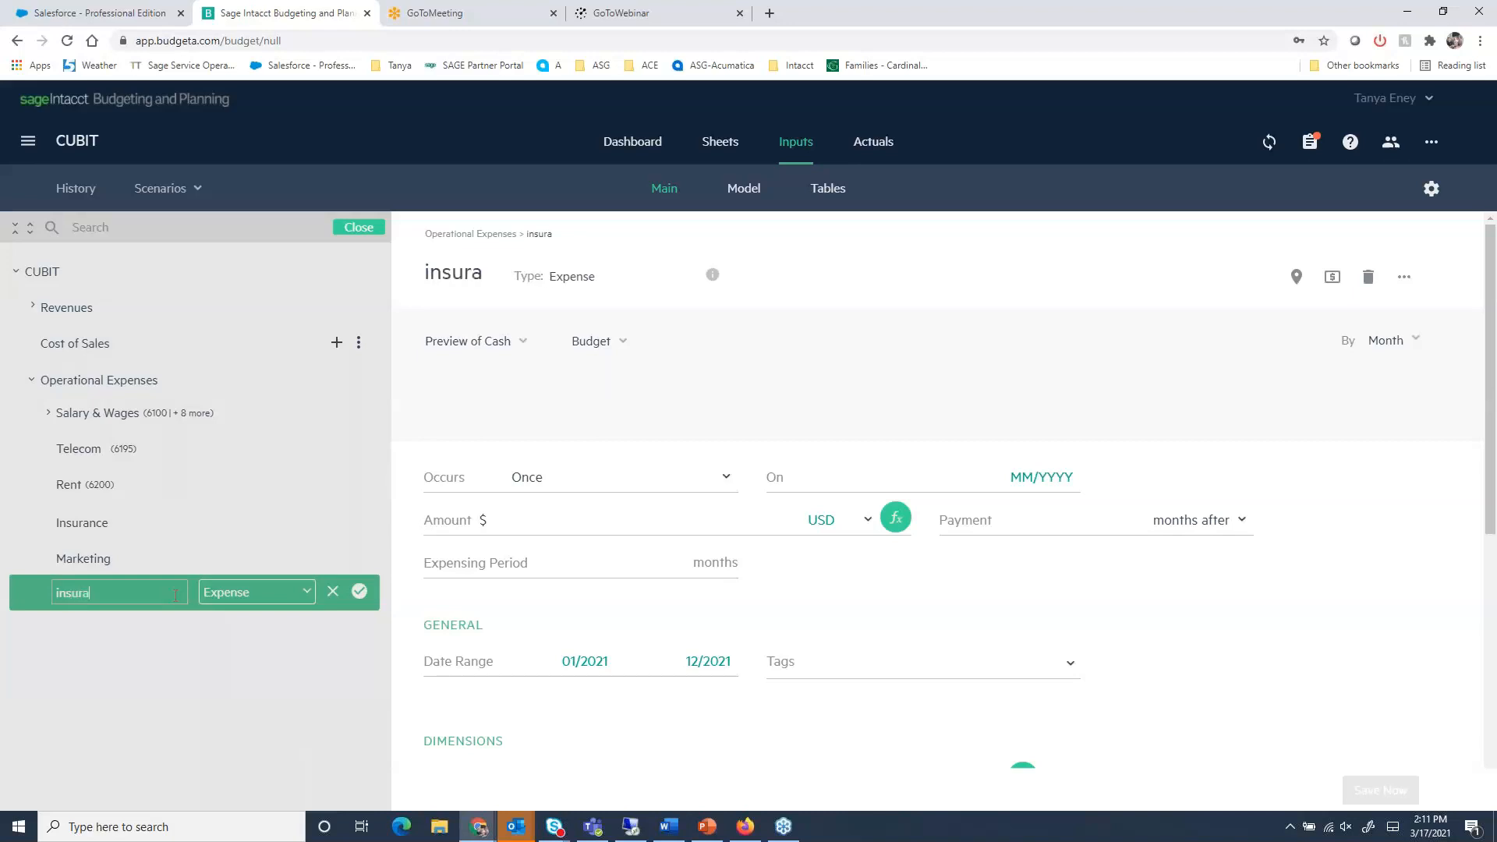
key(BackSpace)
key(BackSpace)
key(BackSpace)
key(BackSpace)
key(BackSpace)
key(BackSpace)
key(BackSpace)
key(BackSpace)
key(BackSpace)
- Name the new expense line Professional Services
text(PRo)
key(BackSpace)
key(BackSpace)
text(rofe)
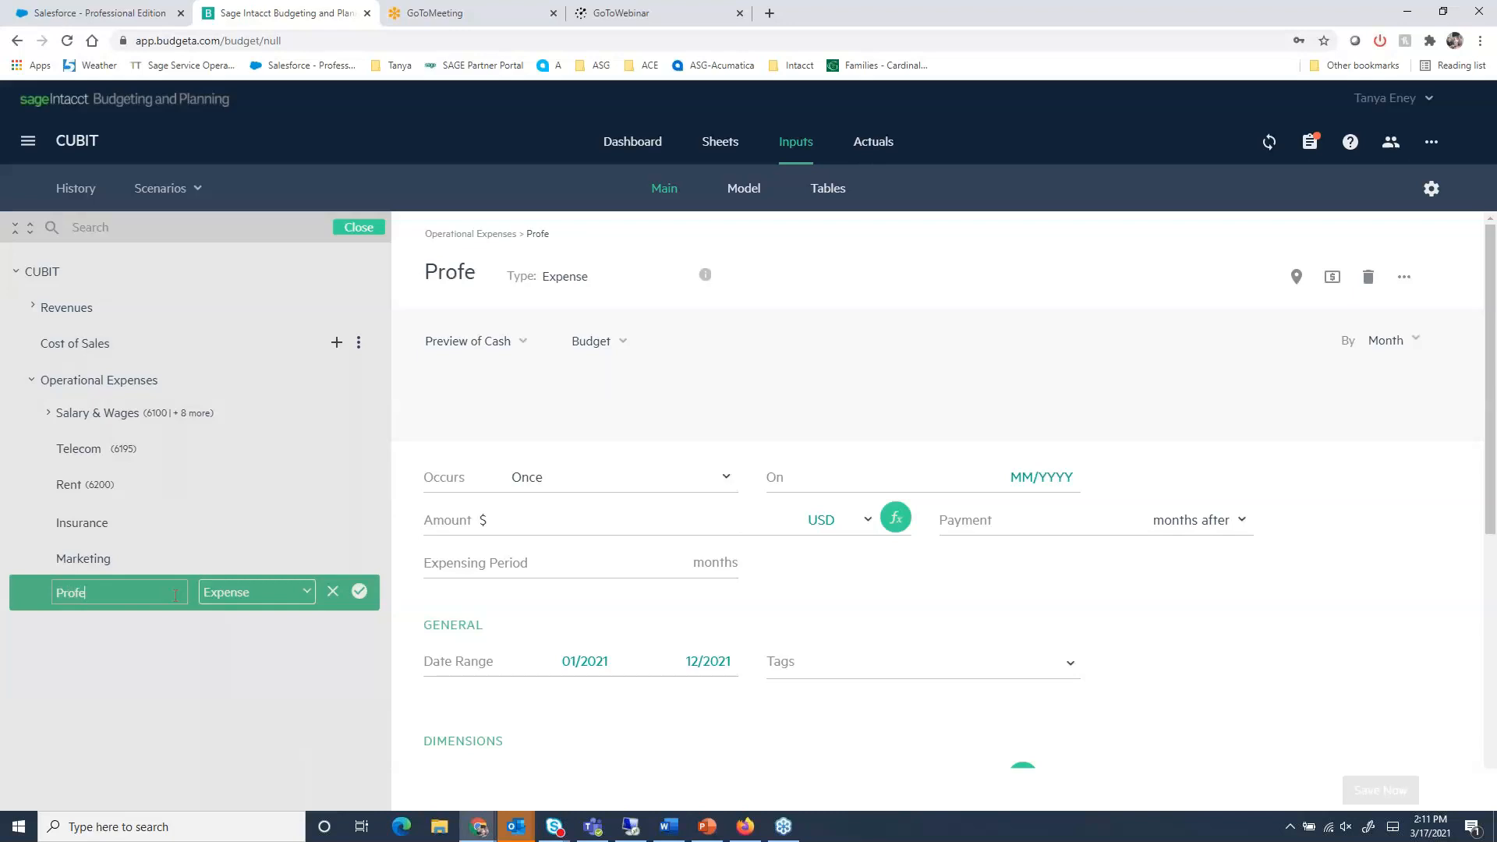
text(ssional Services)
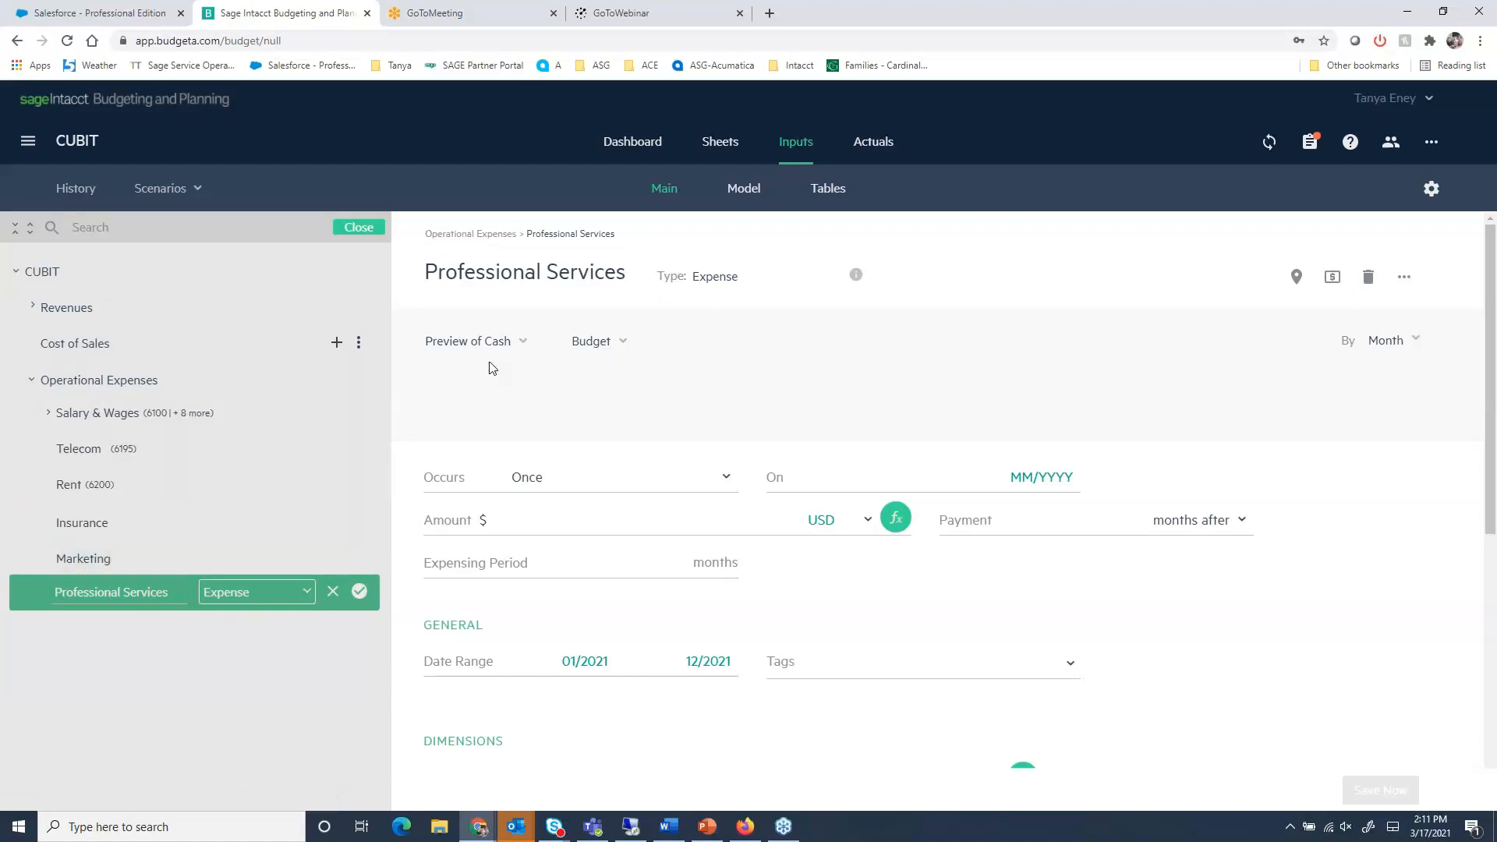
- Set the Professional Services expense to occur monthly and check the available spread options
click(538, 479)
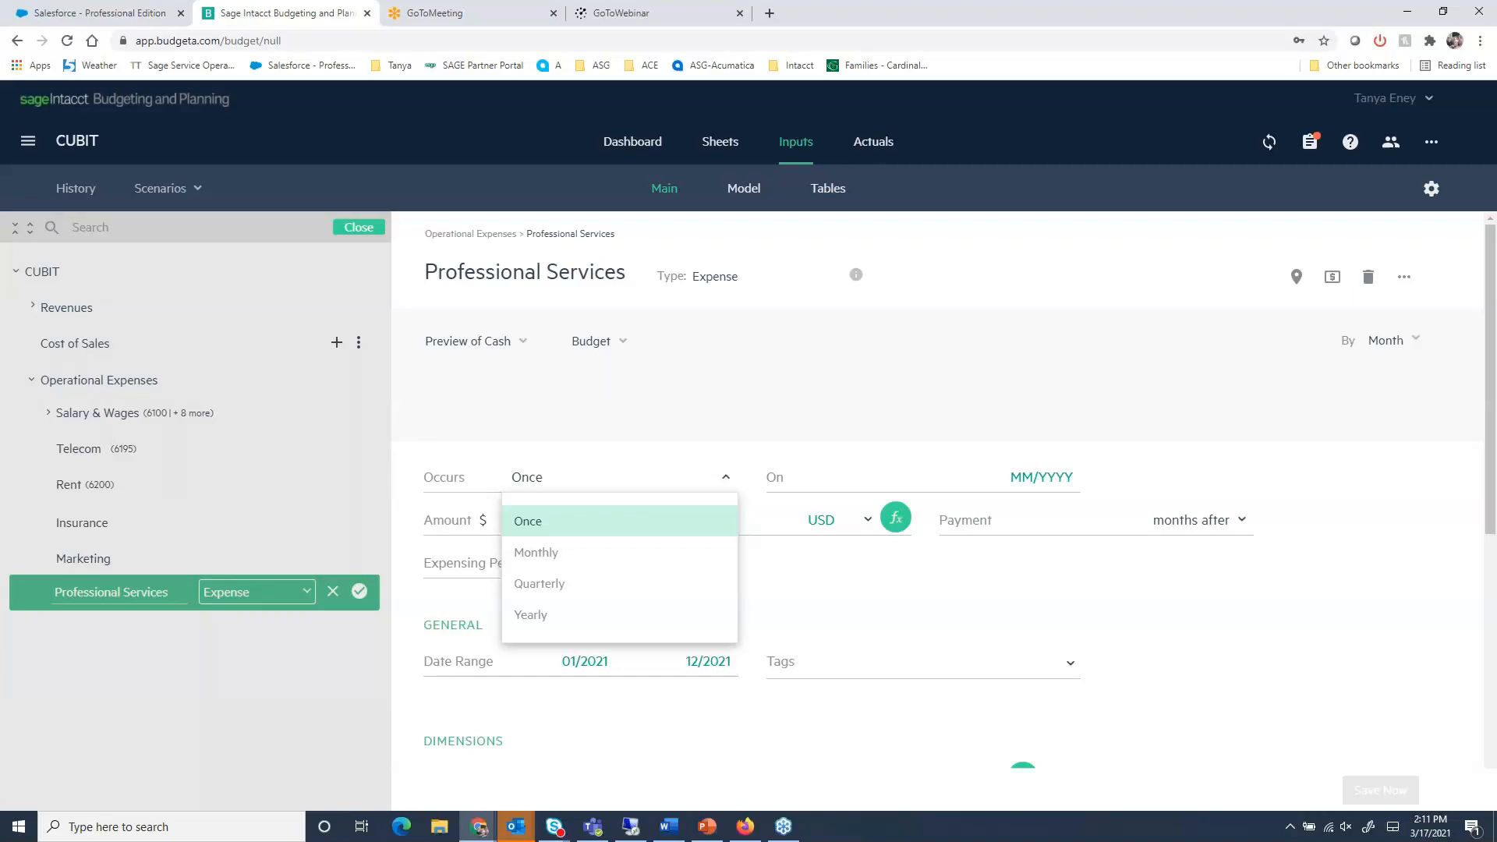
click(594, 489)
click(594, 489)
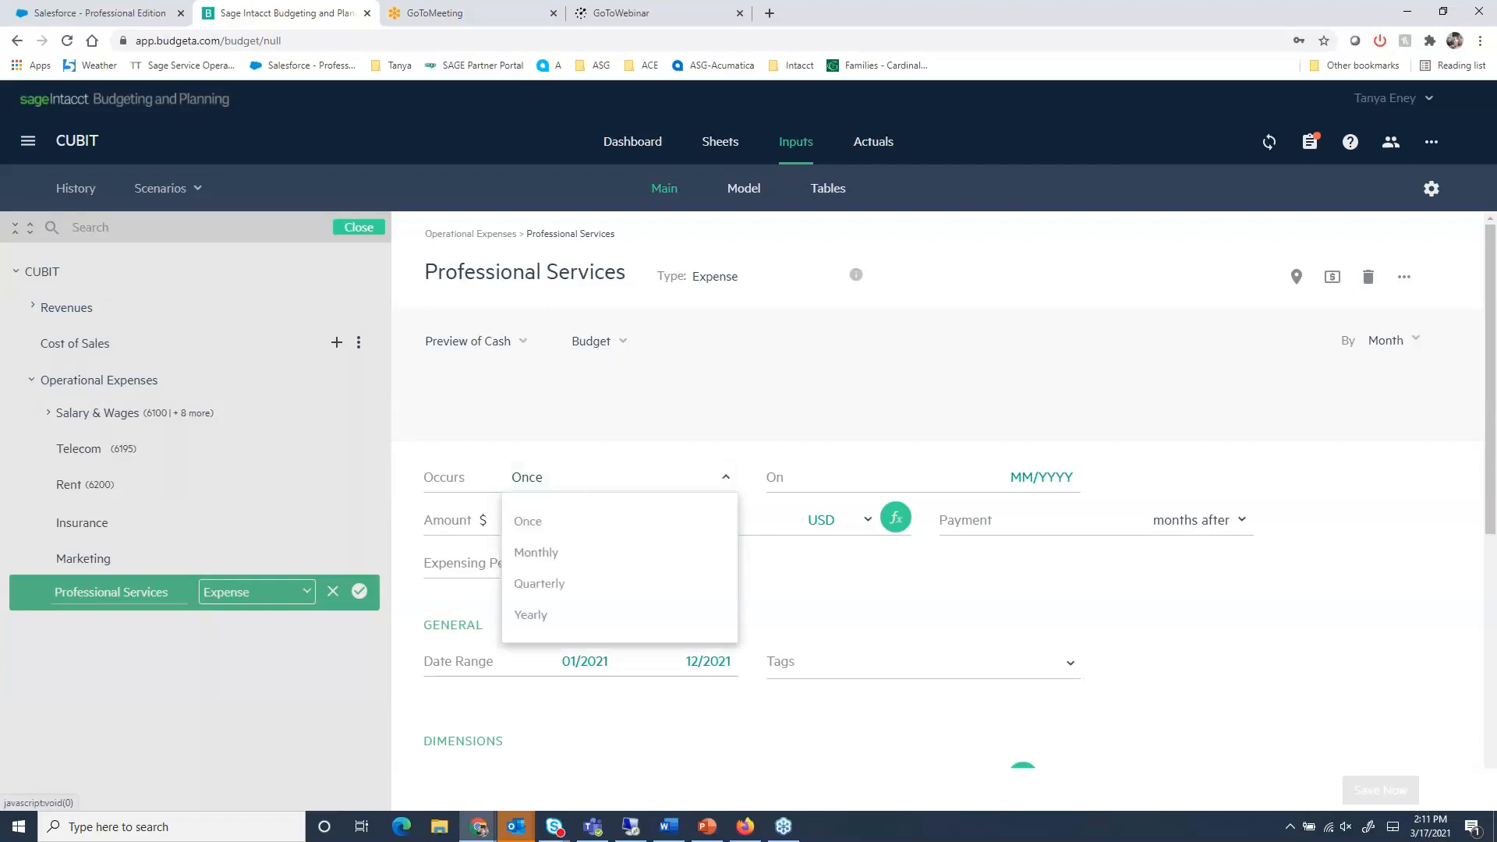
click(572, 553)
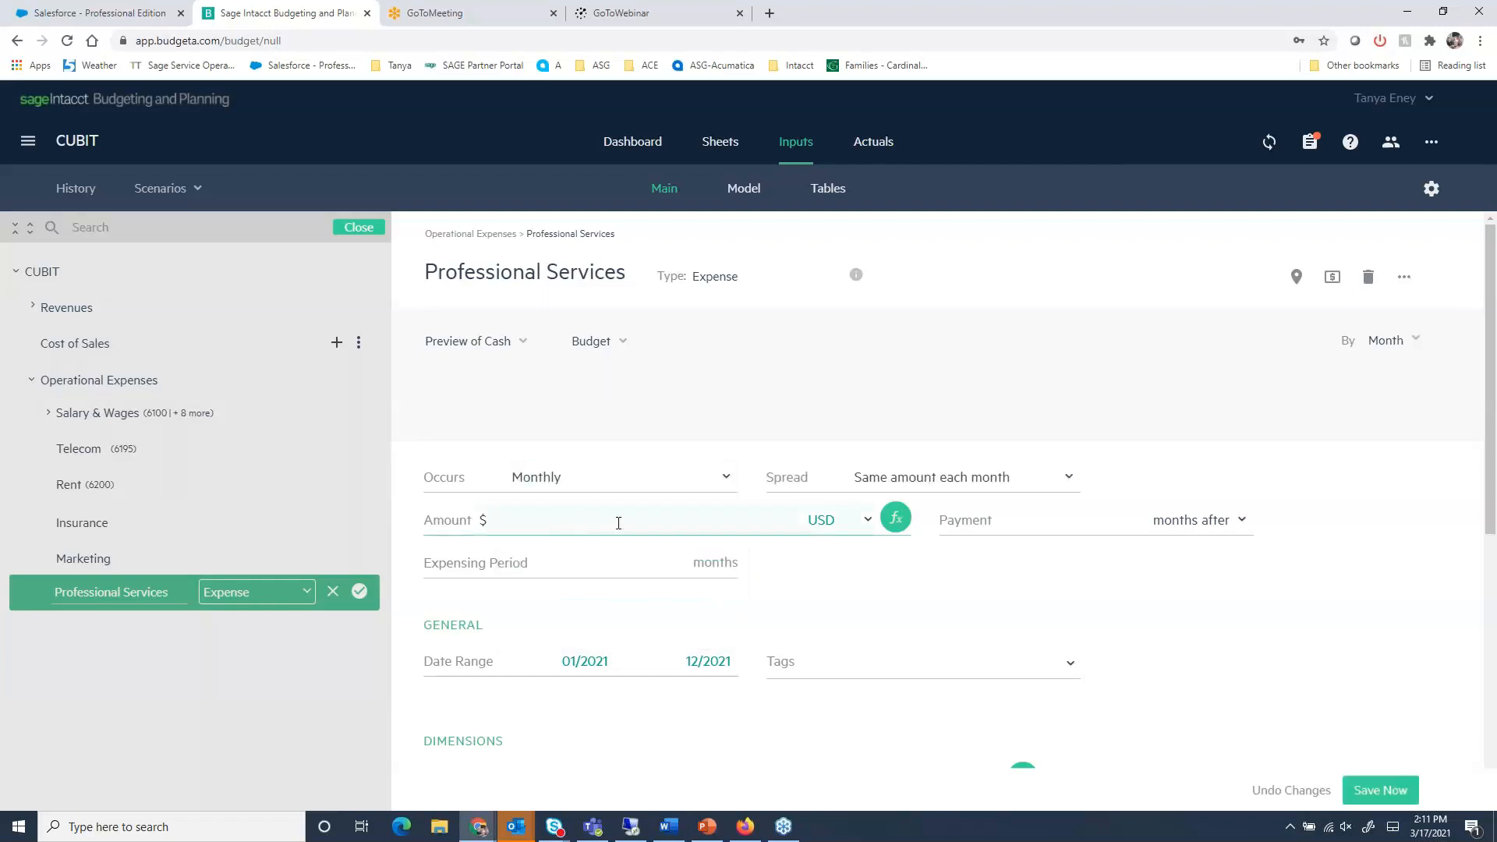
click(938, 487)
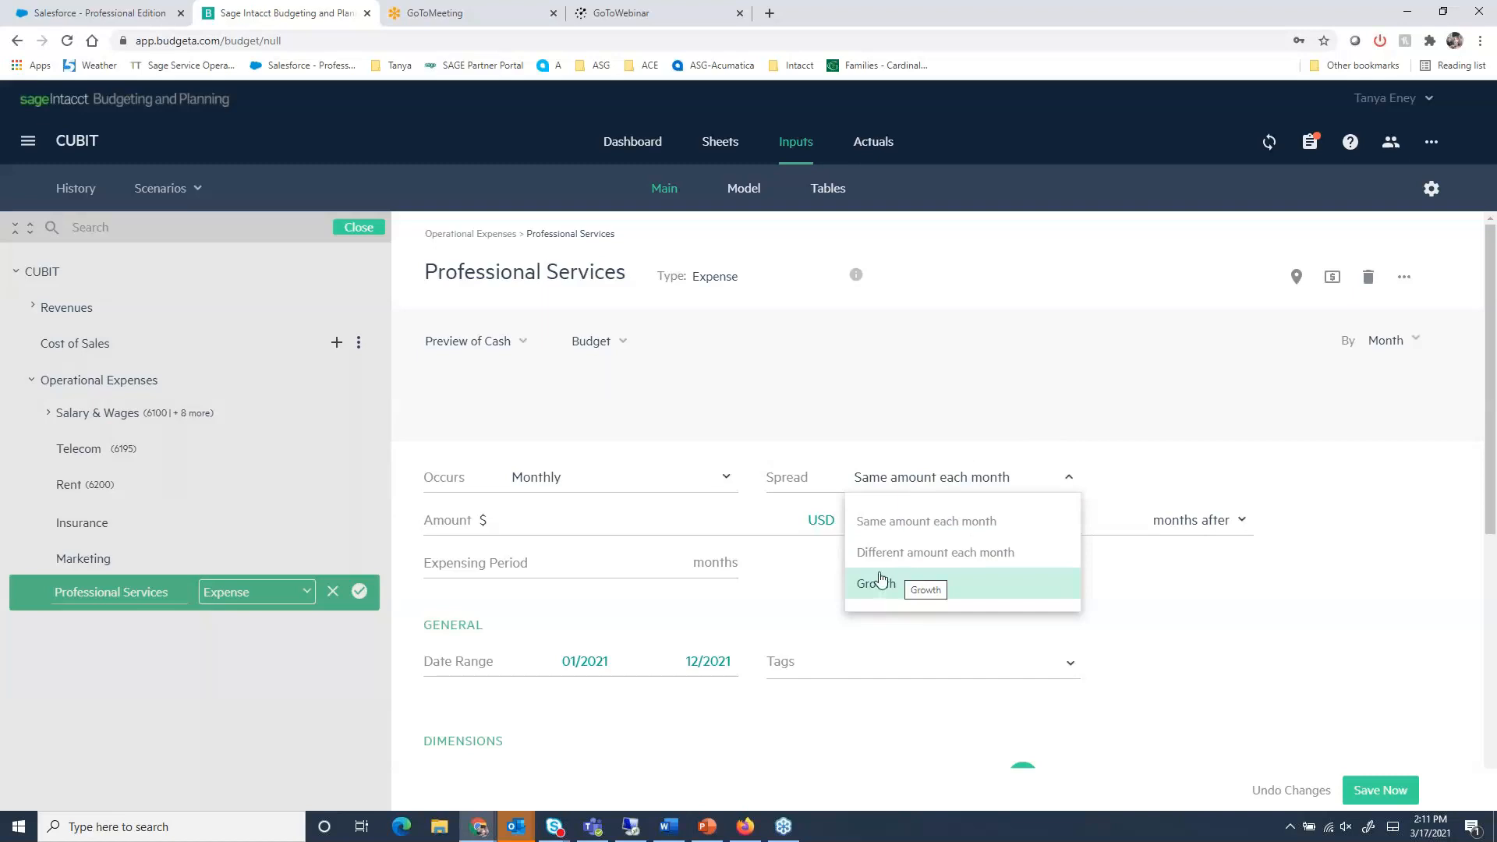
- Enter an amount of $1,200 and an expensing period of 6 months for the Professional Services expense
click(624, 527)
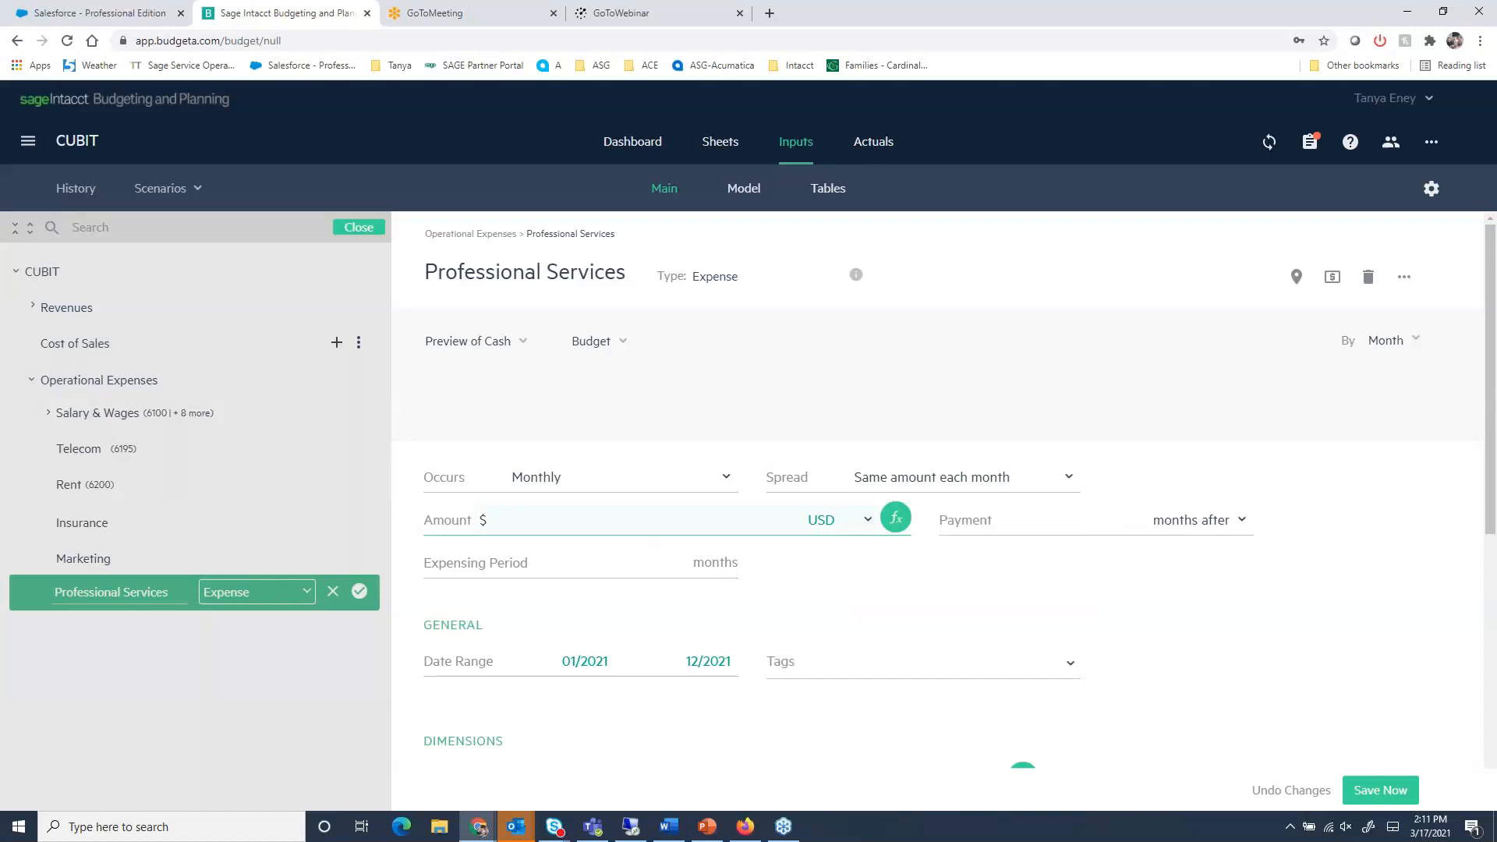
text(1200)
click(969, 530)
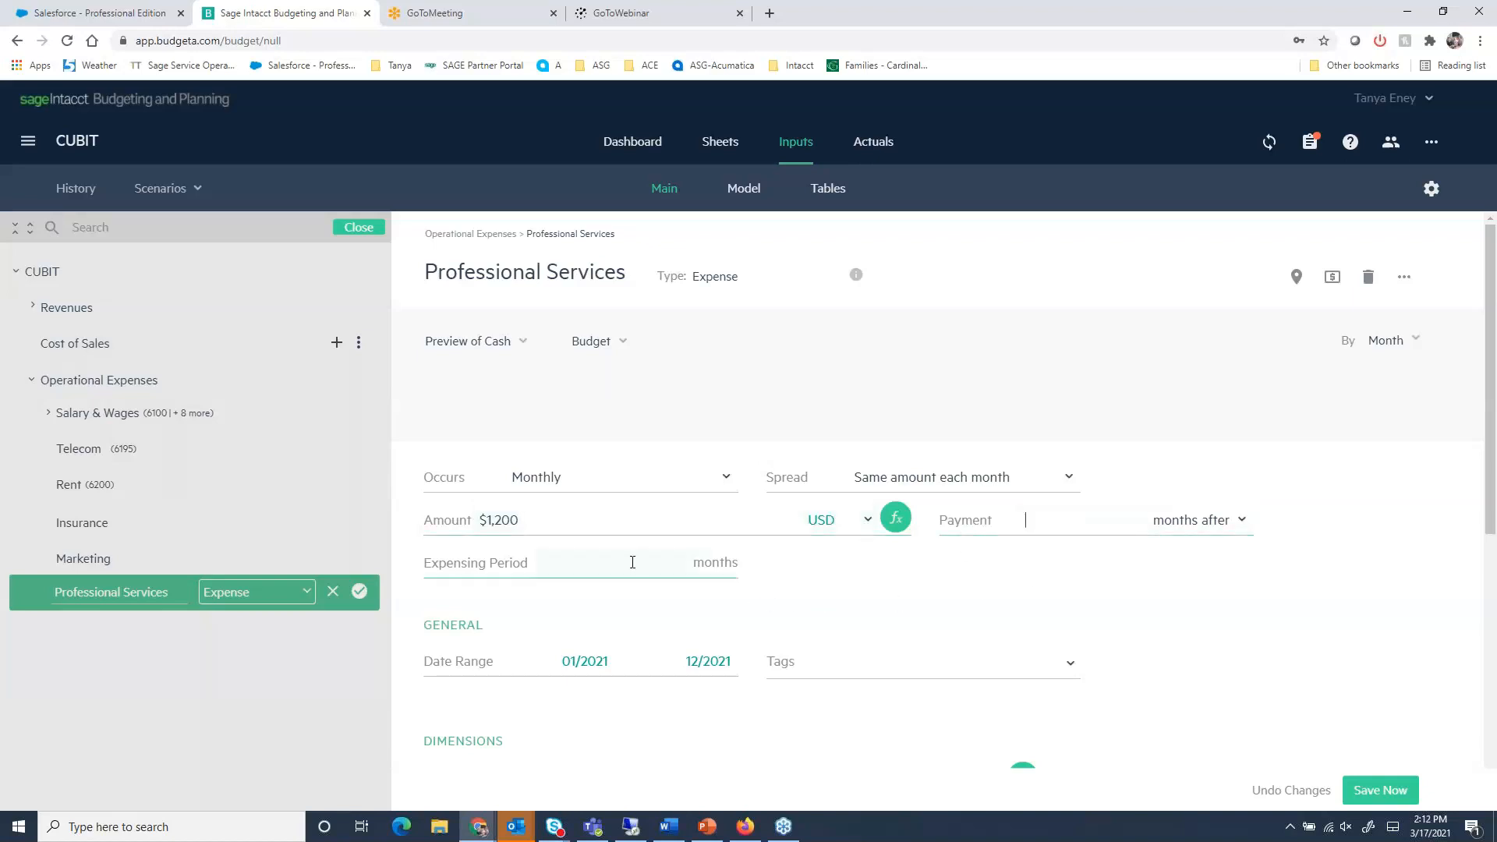
click(585, 562)
text(6)
click(577, 605)
- Assign the Professional Services expense to the CUBIT USA location and save it
scroll(803, 581, down, 1)
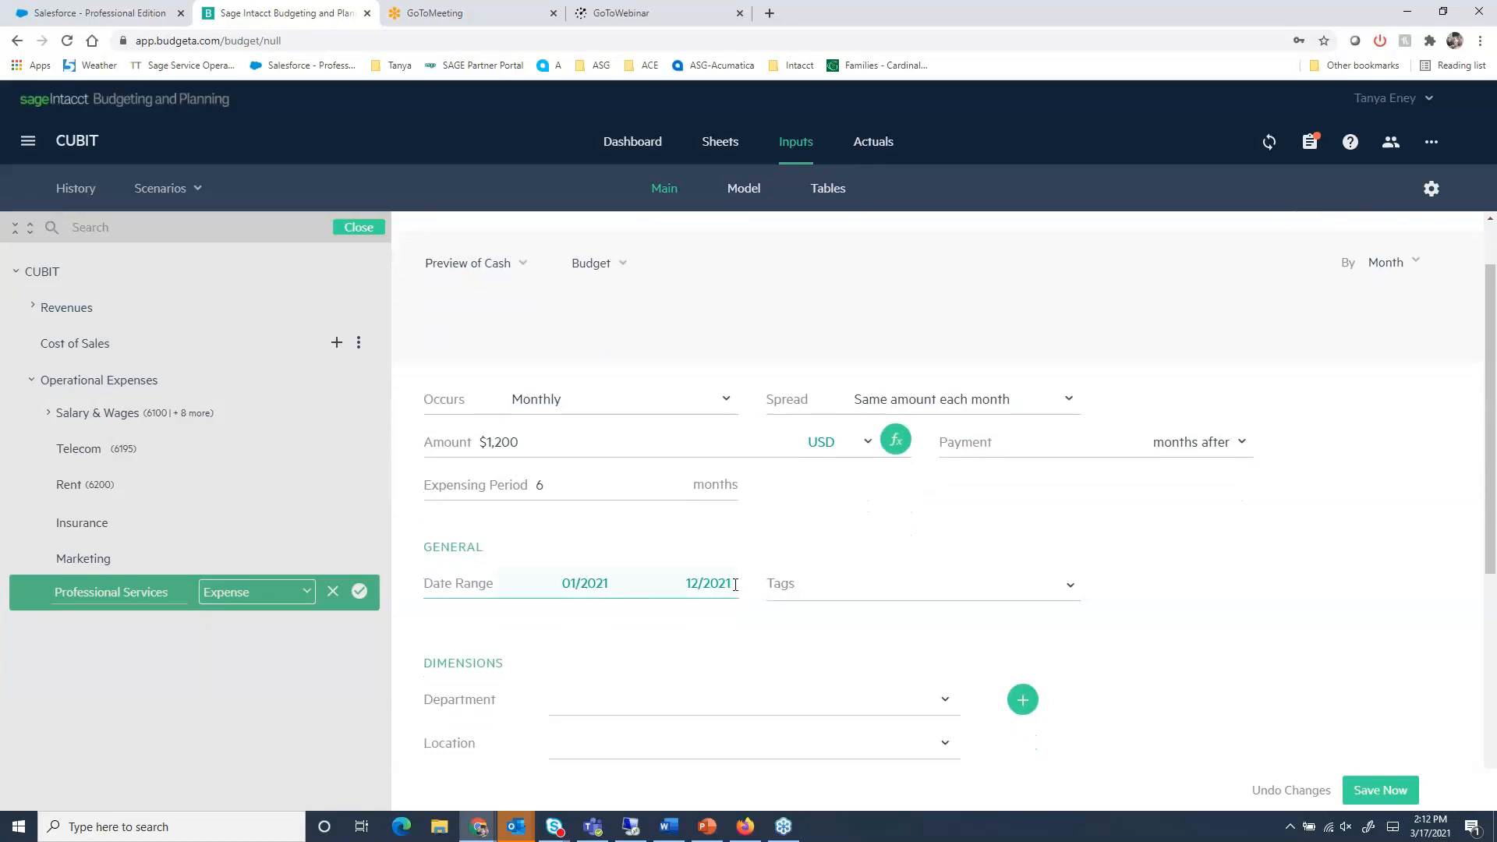
scroll(734, 585, down, 1)
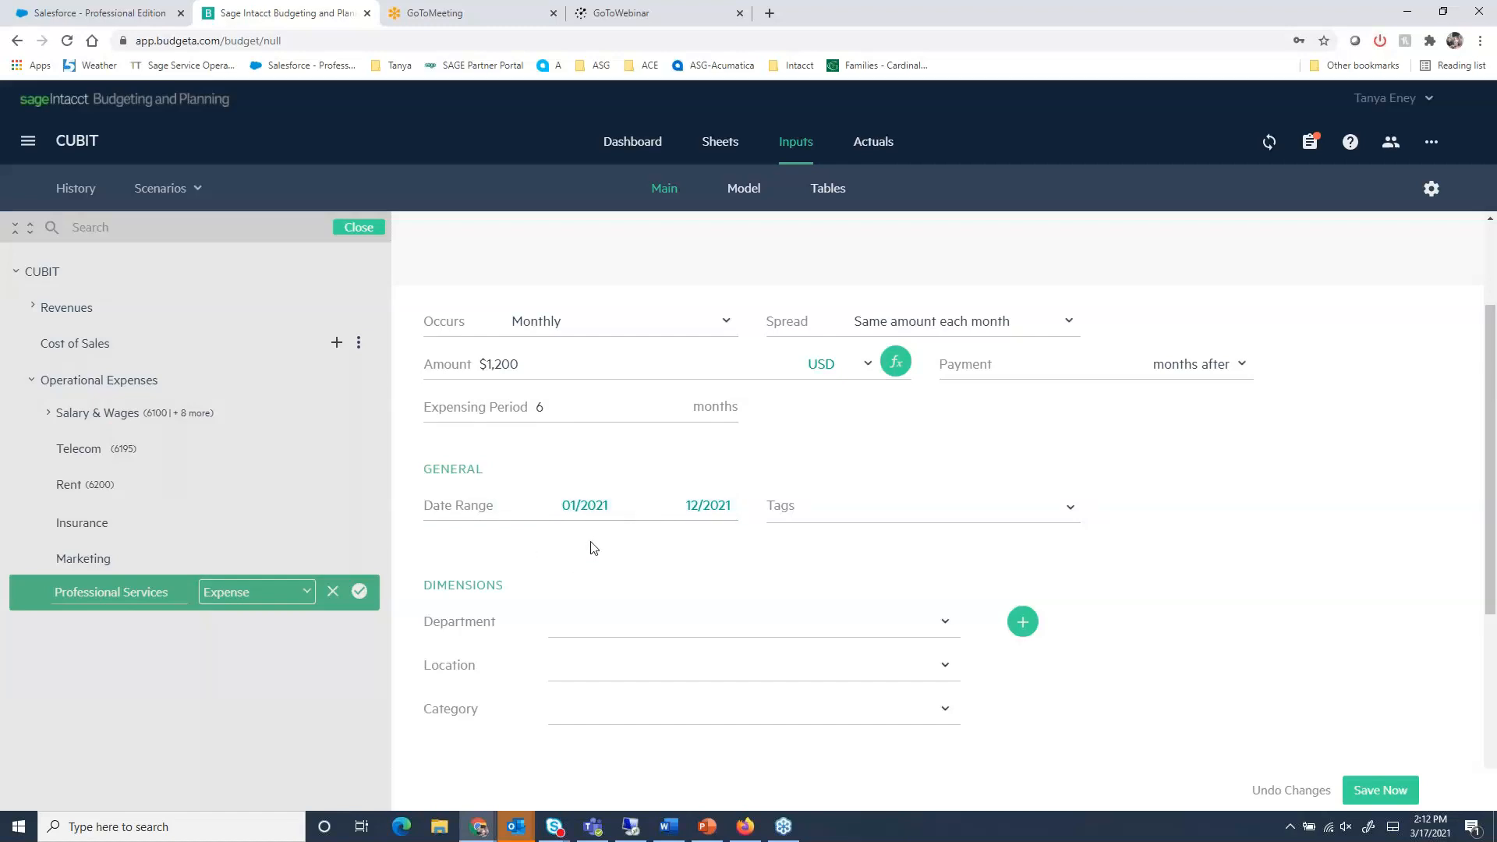
scroll(796, 575, down, 1)
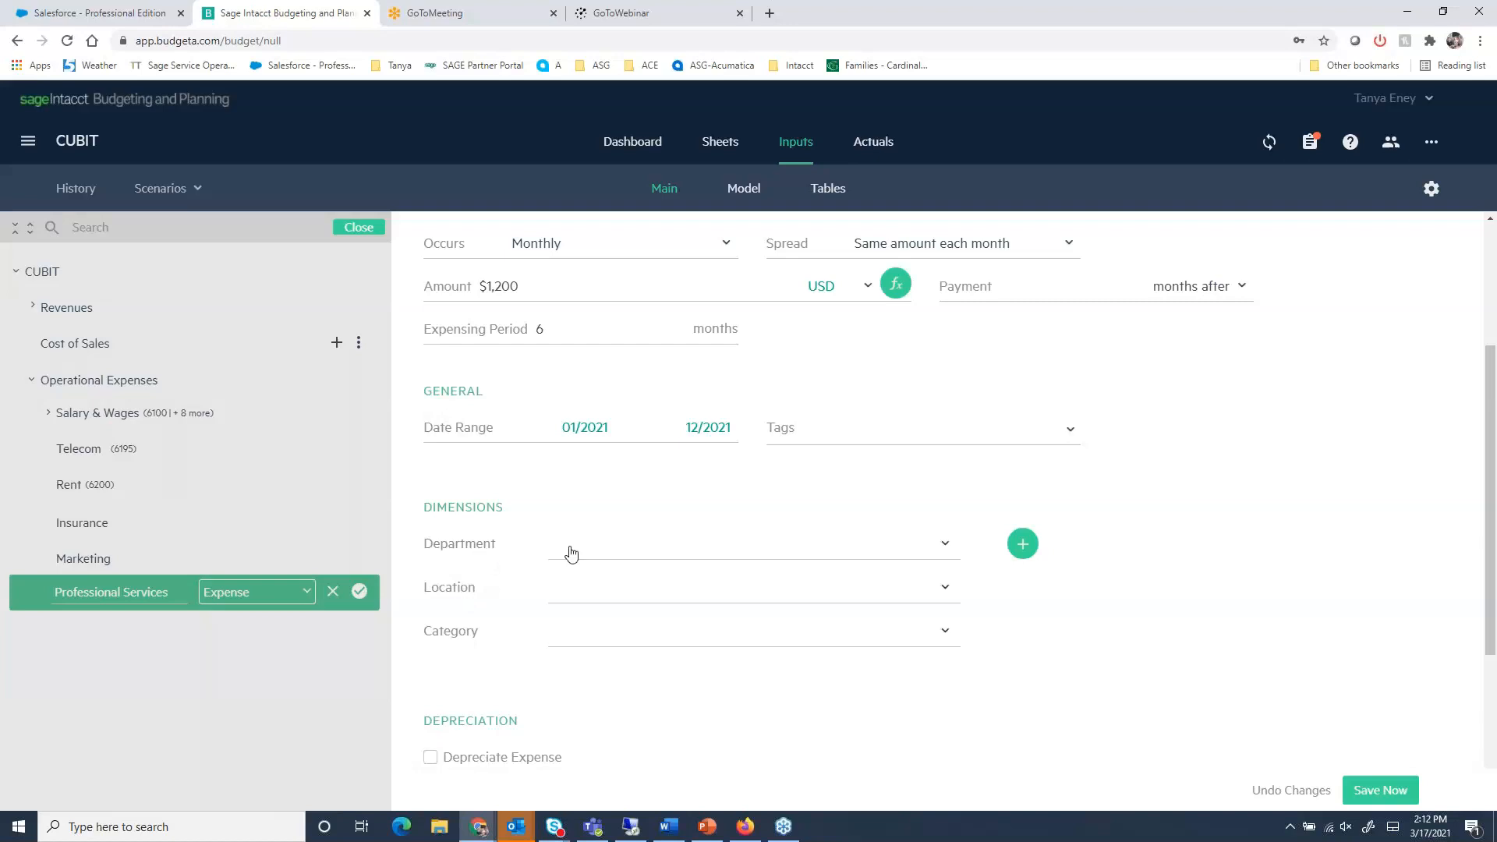
click(942, 550)
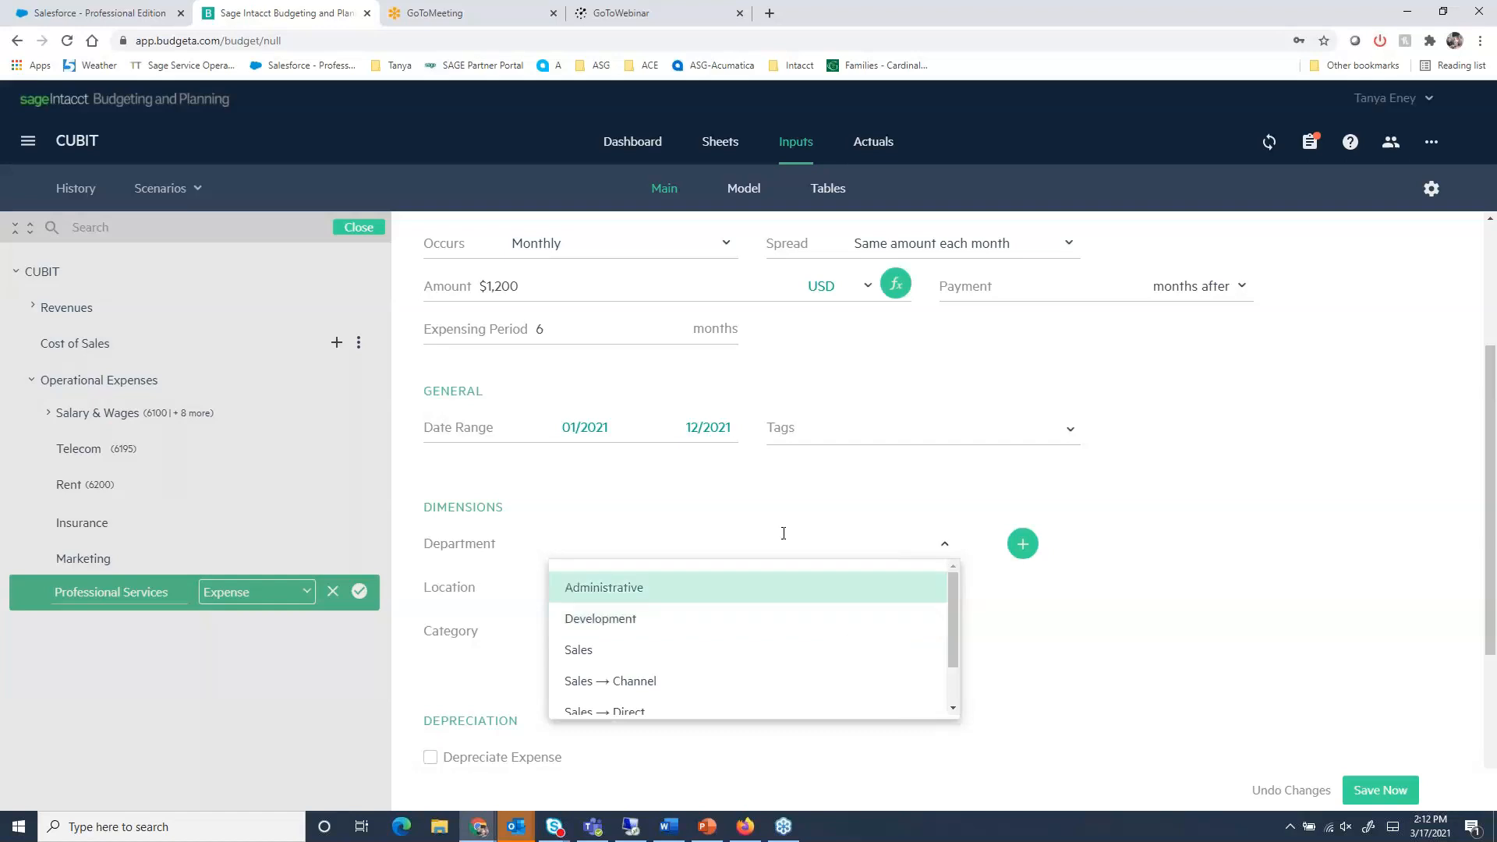
click(750, 518)
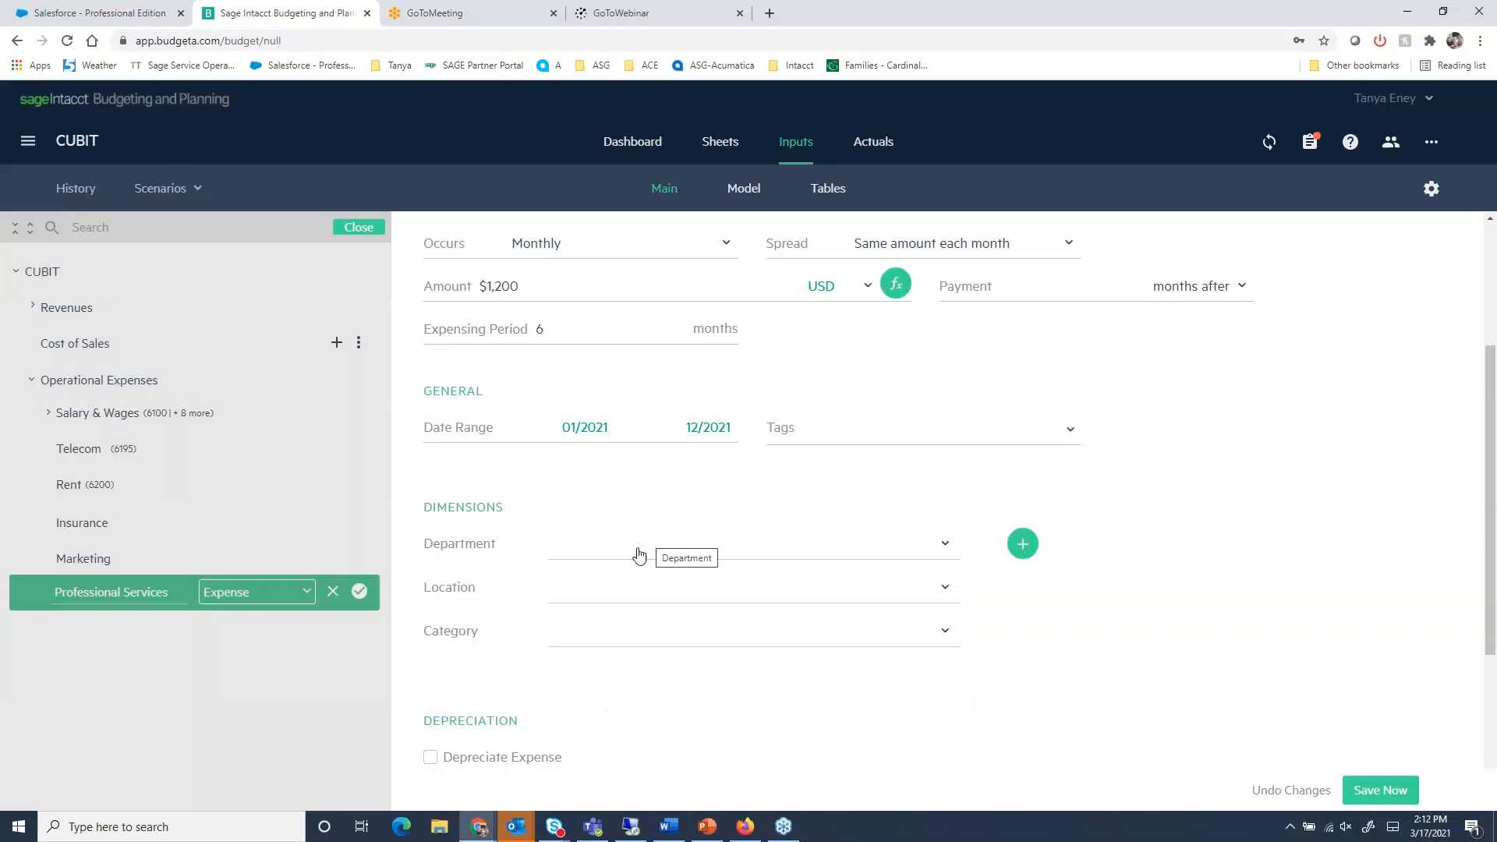
click(944, 589)
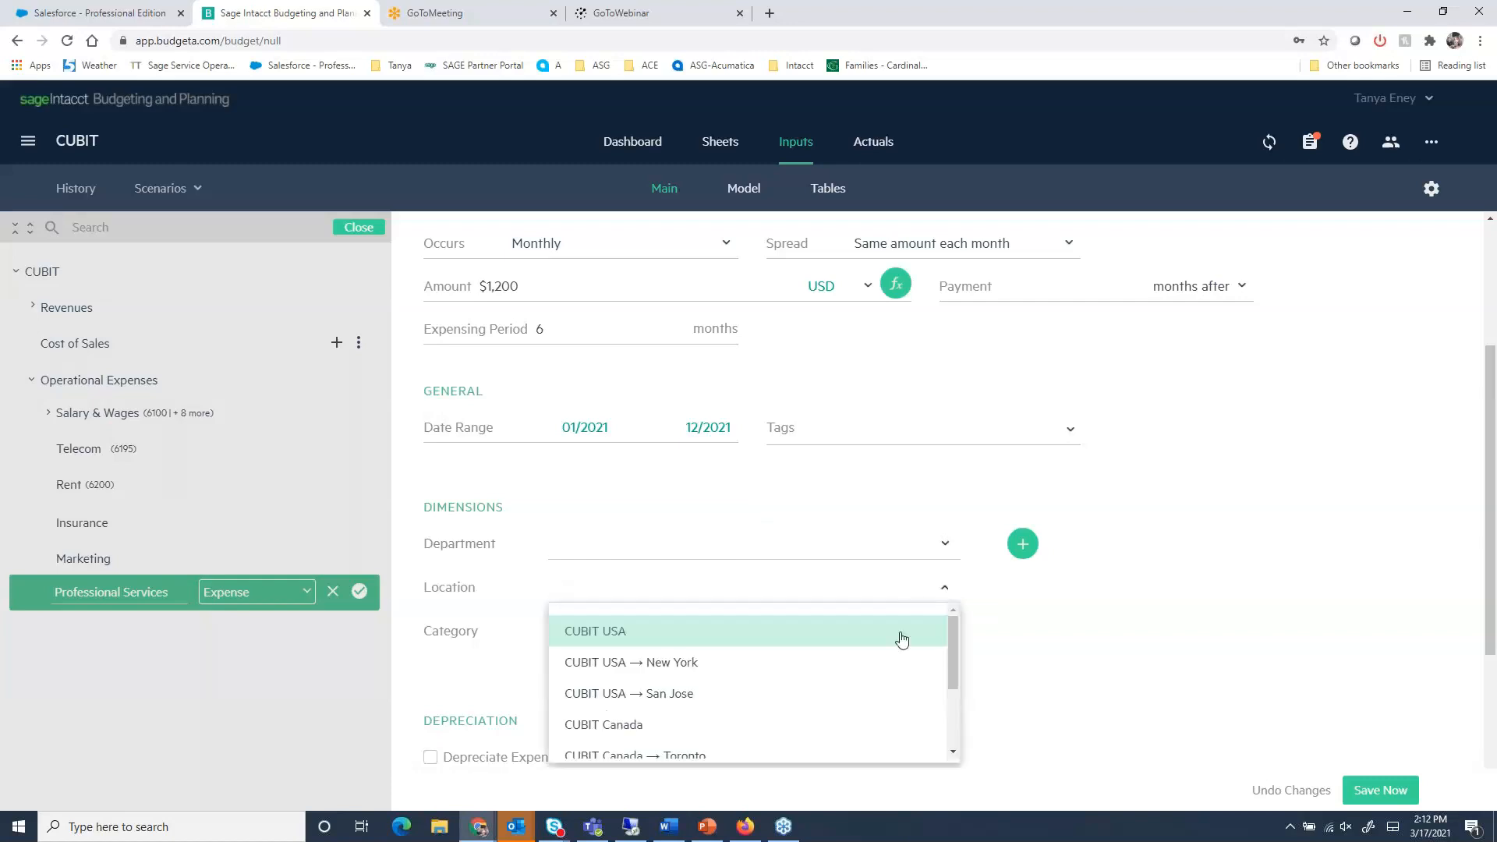
click(715, 630)
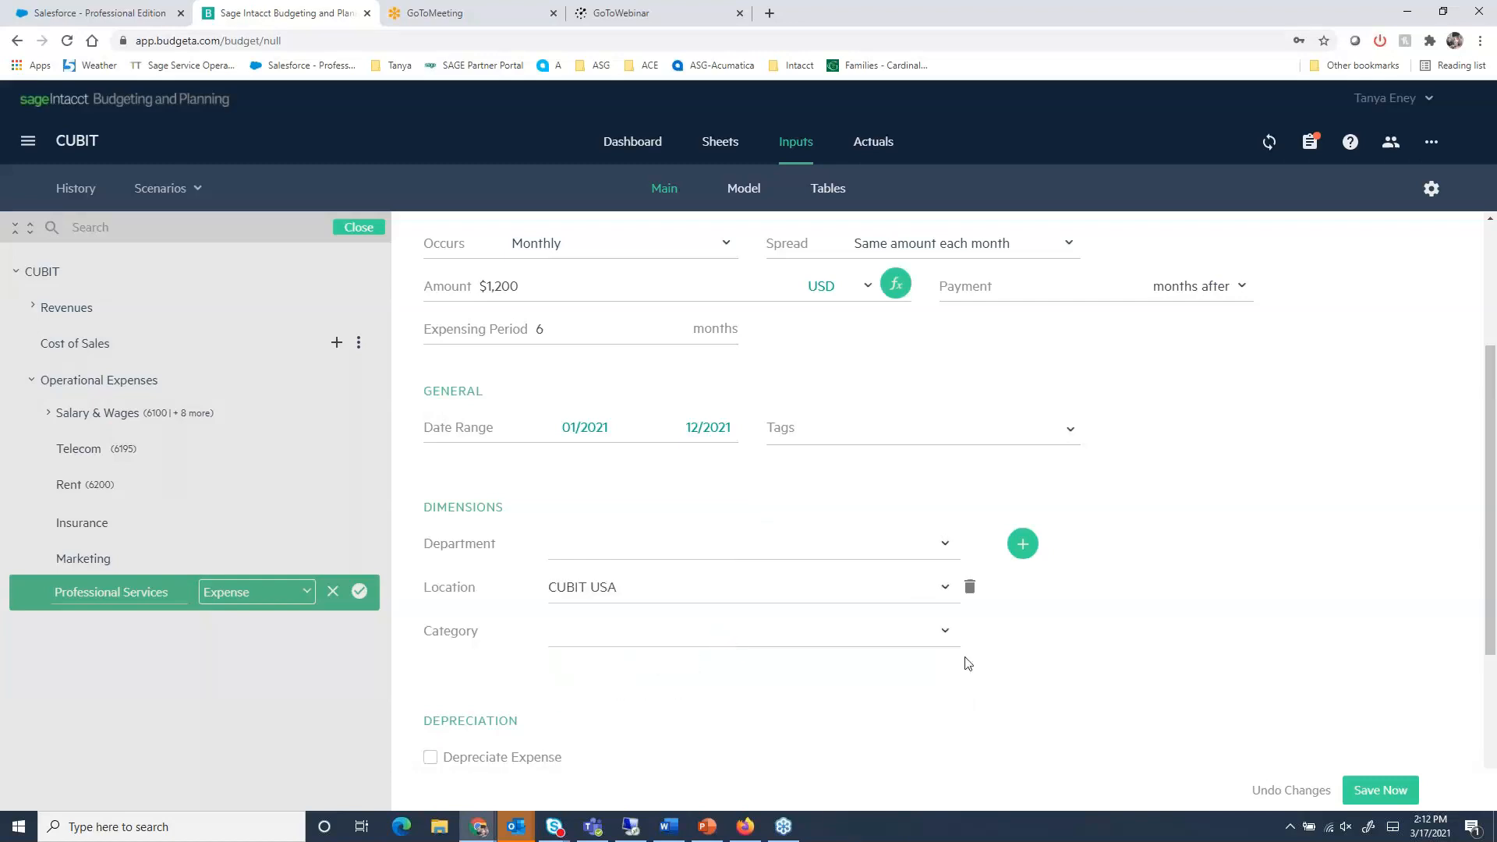
scroll(1077, 689, up, 2)
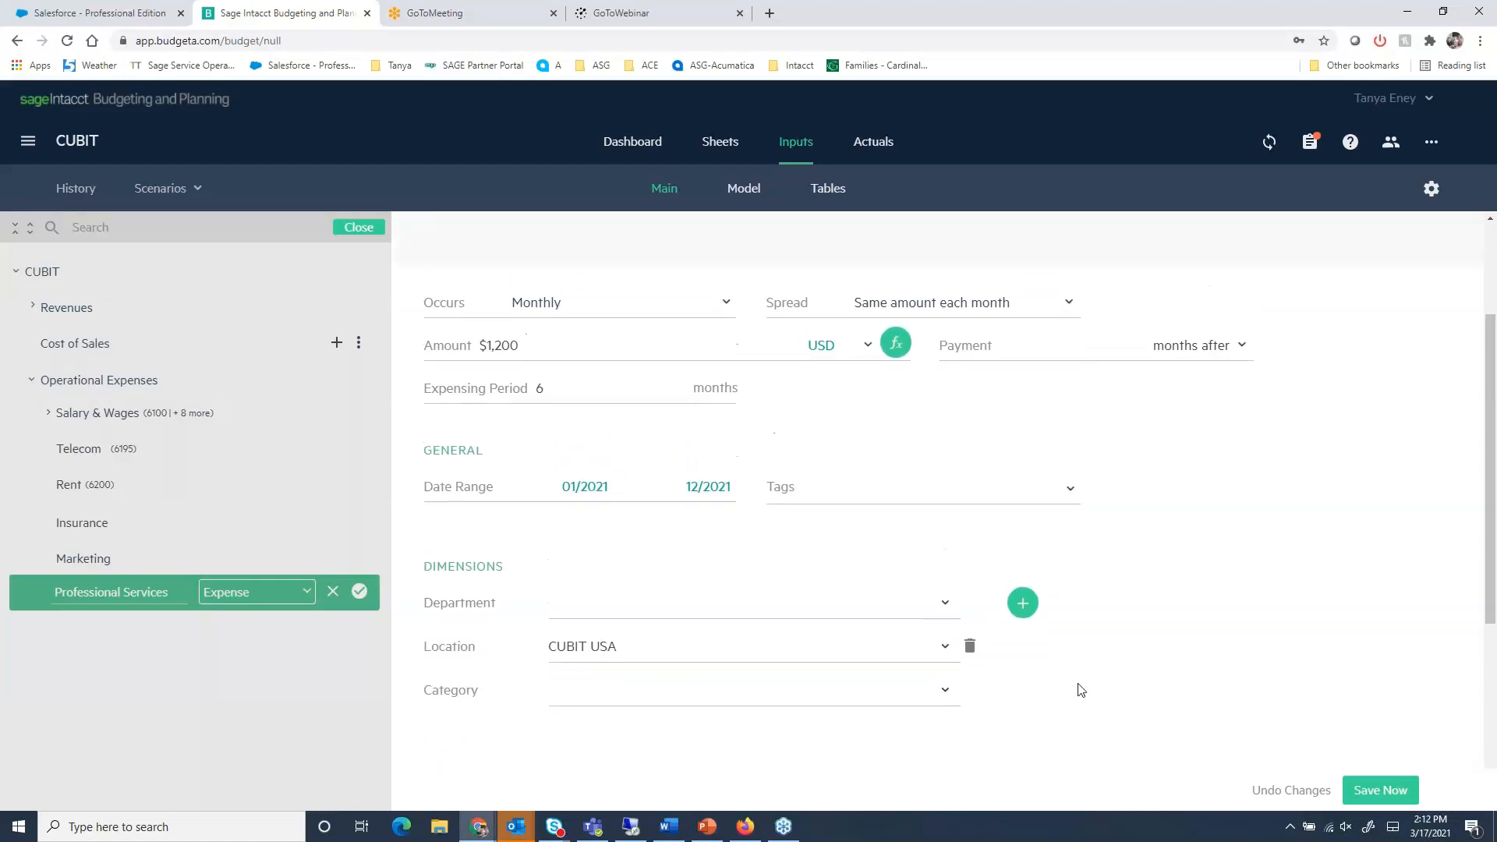
scroll(1159, 662, up, 1)
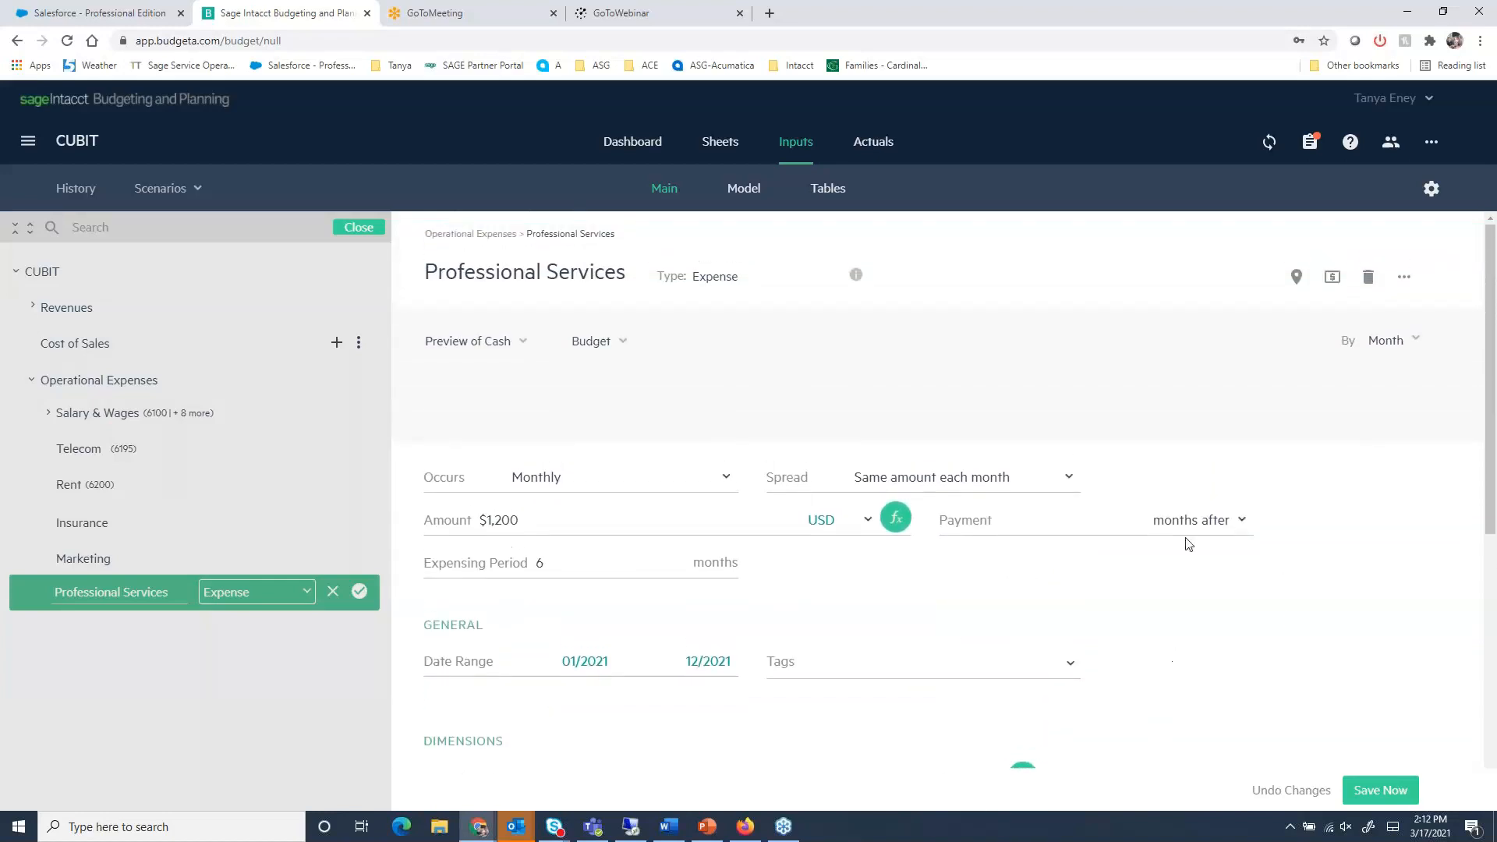
click(1374, 794)
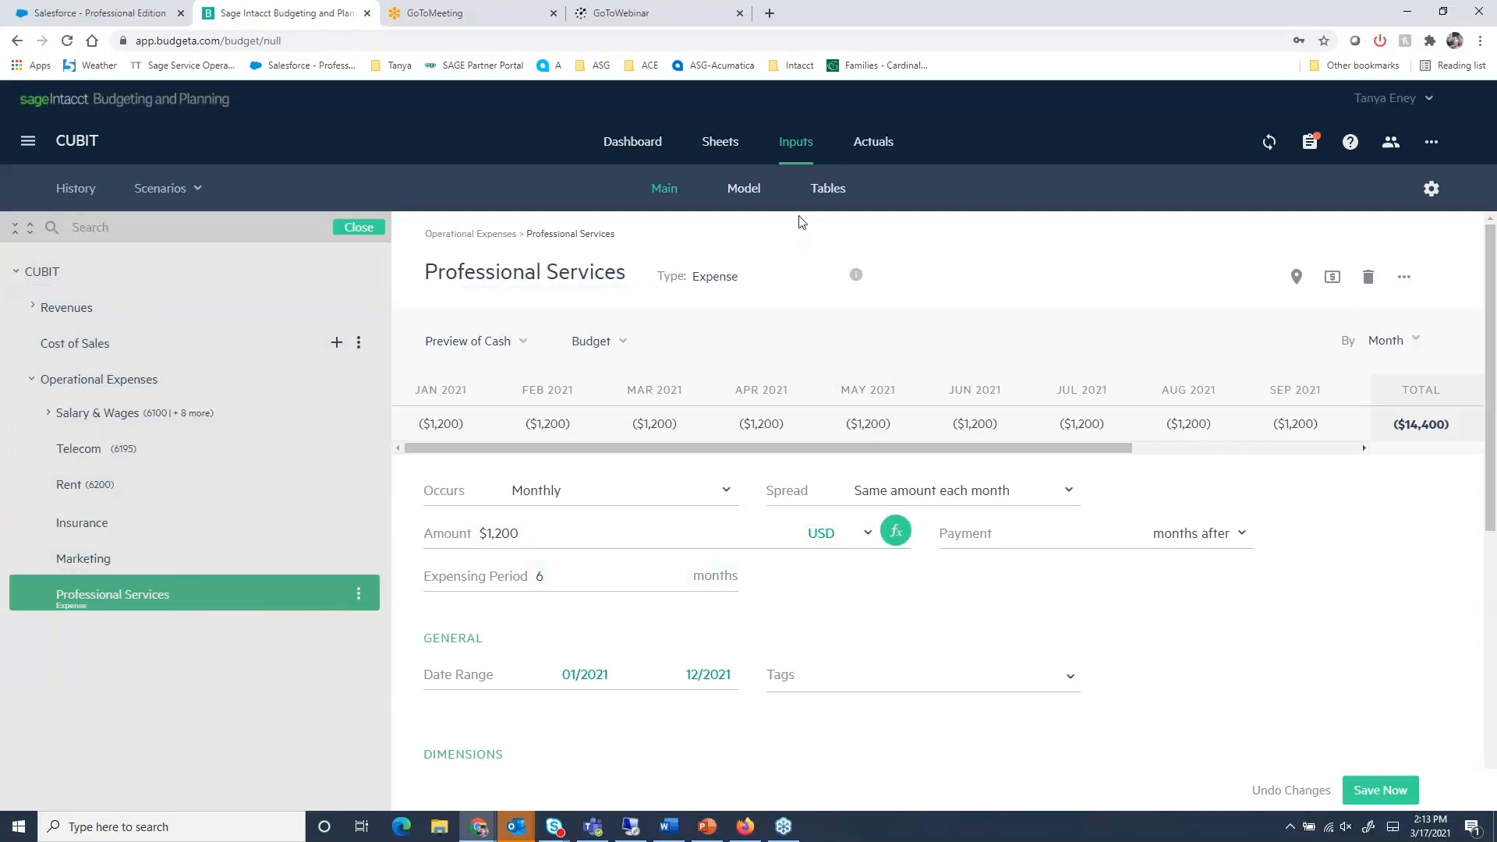
- Review the Staffing 2021, COVID 2021 and Lakewood Ranch Phase 4 models in the budget inputs
click(744, 190)
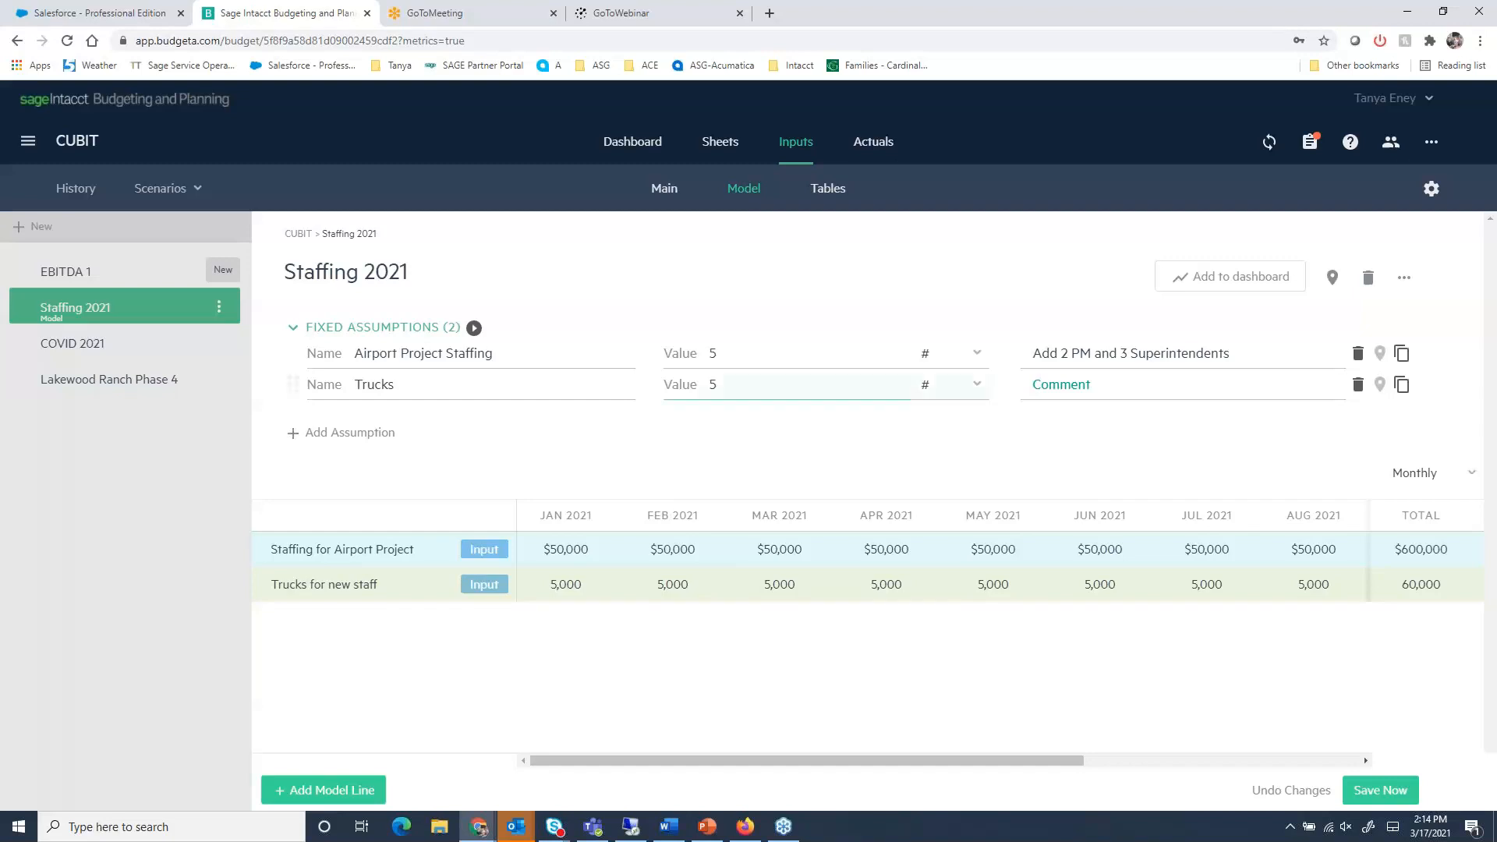
click(81, 343)
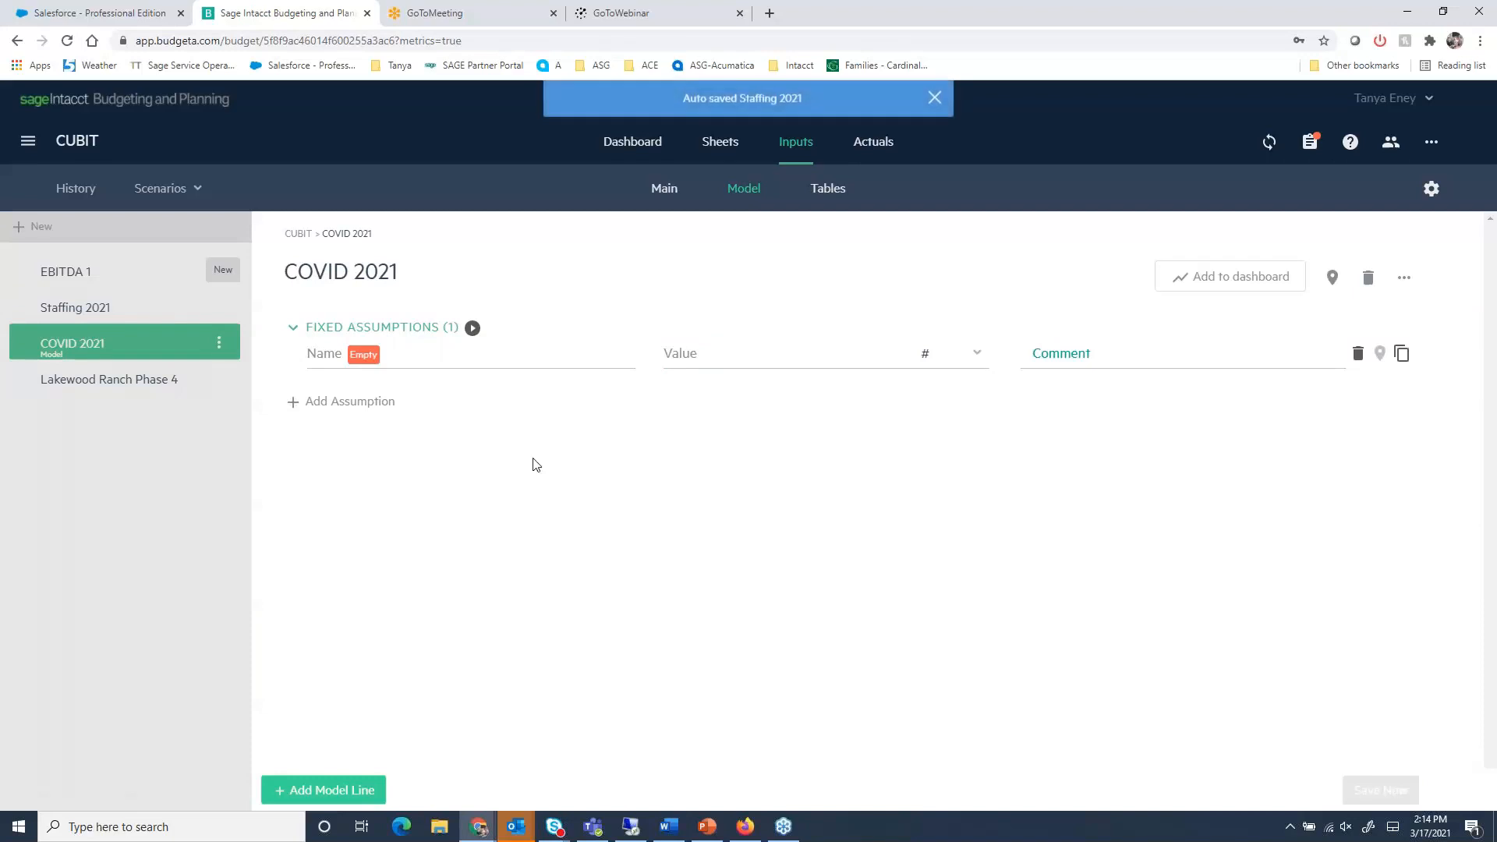
click(85, 390)
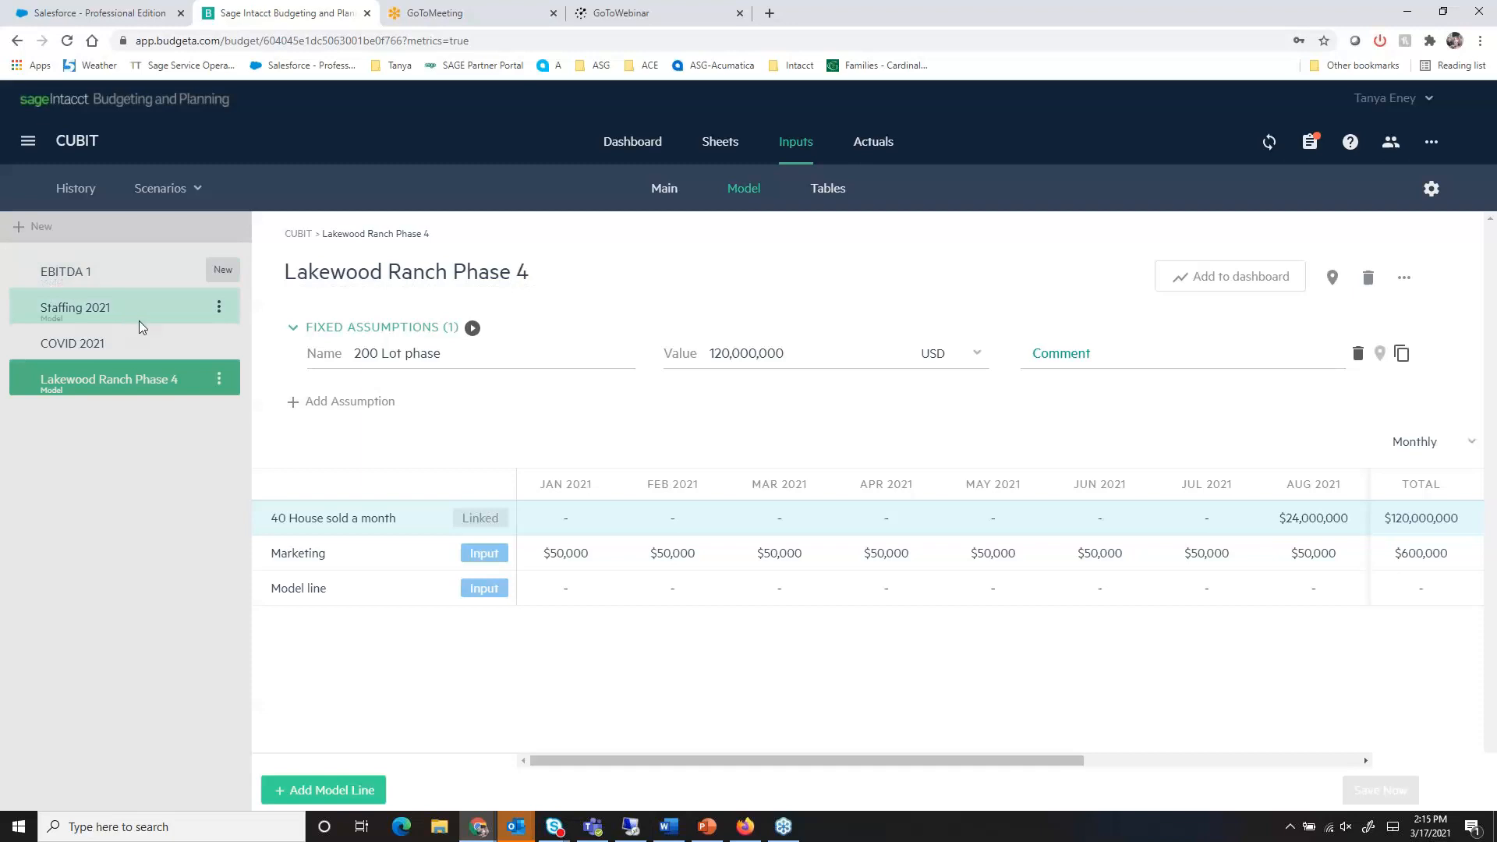
- Switch the Model sheet from the working budget to Forecasts and view the Profit & Loss sheet
click(709, 148)
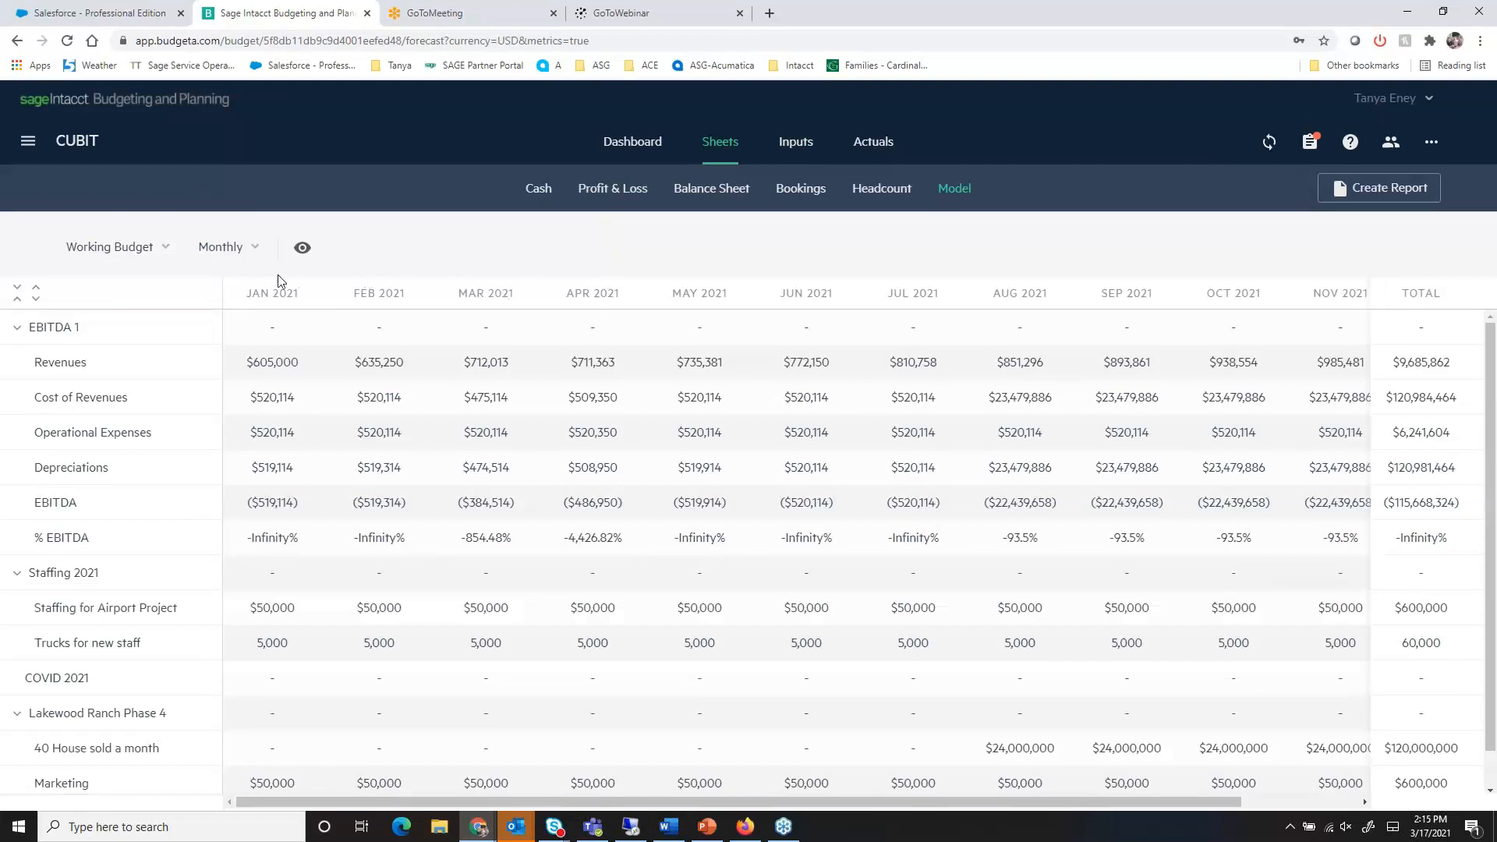
click(163, 250)
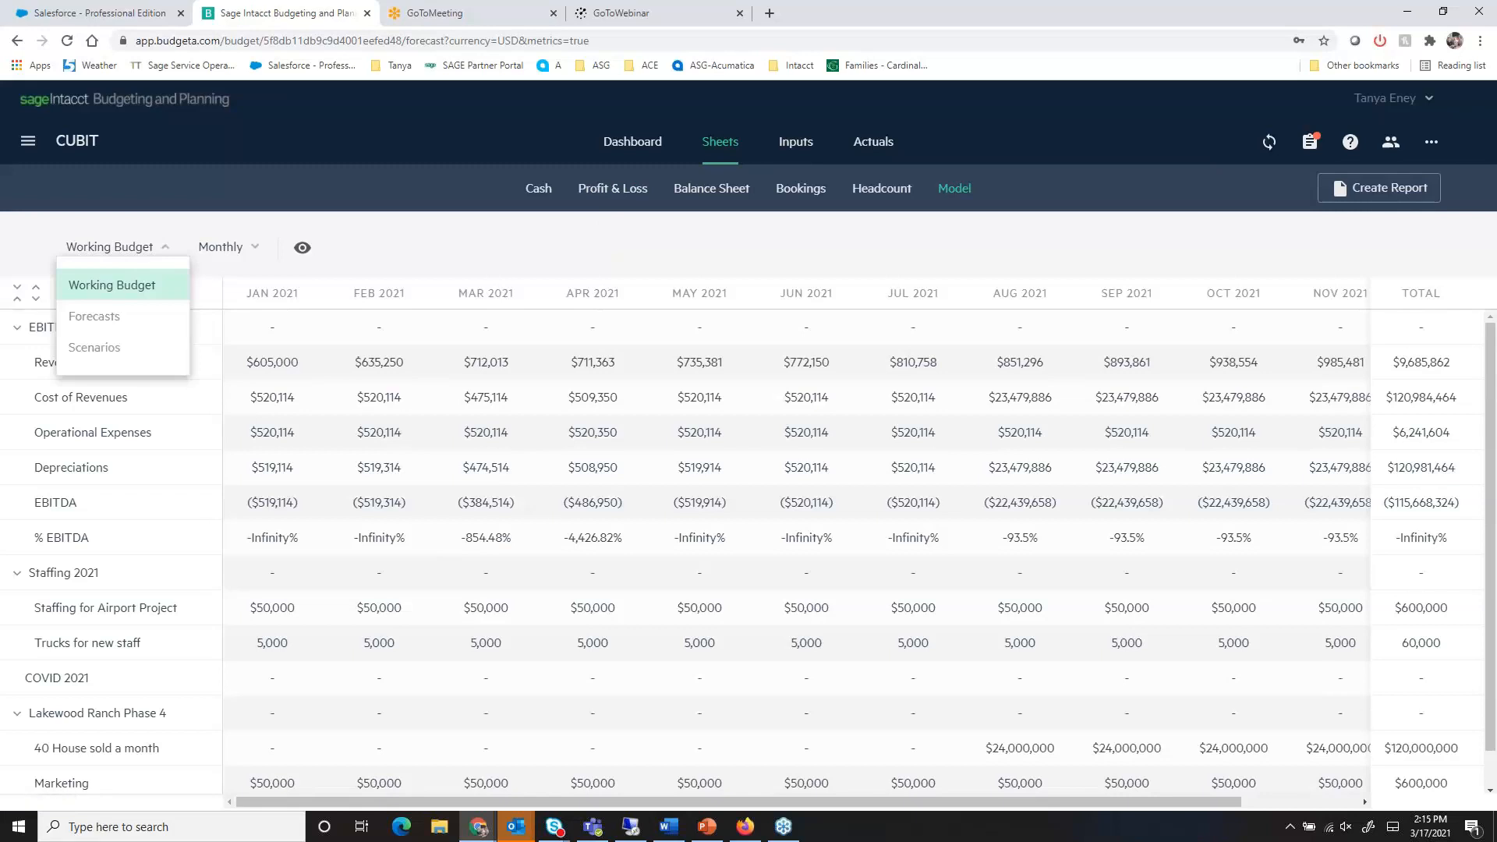
click(127, 316)
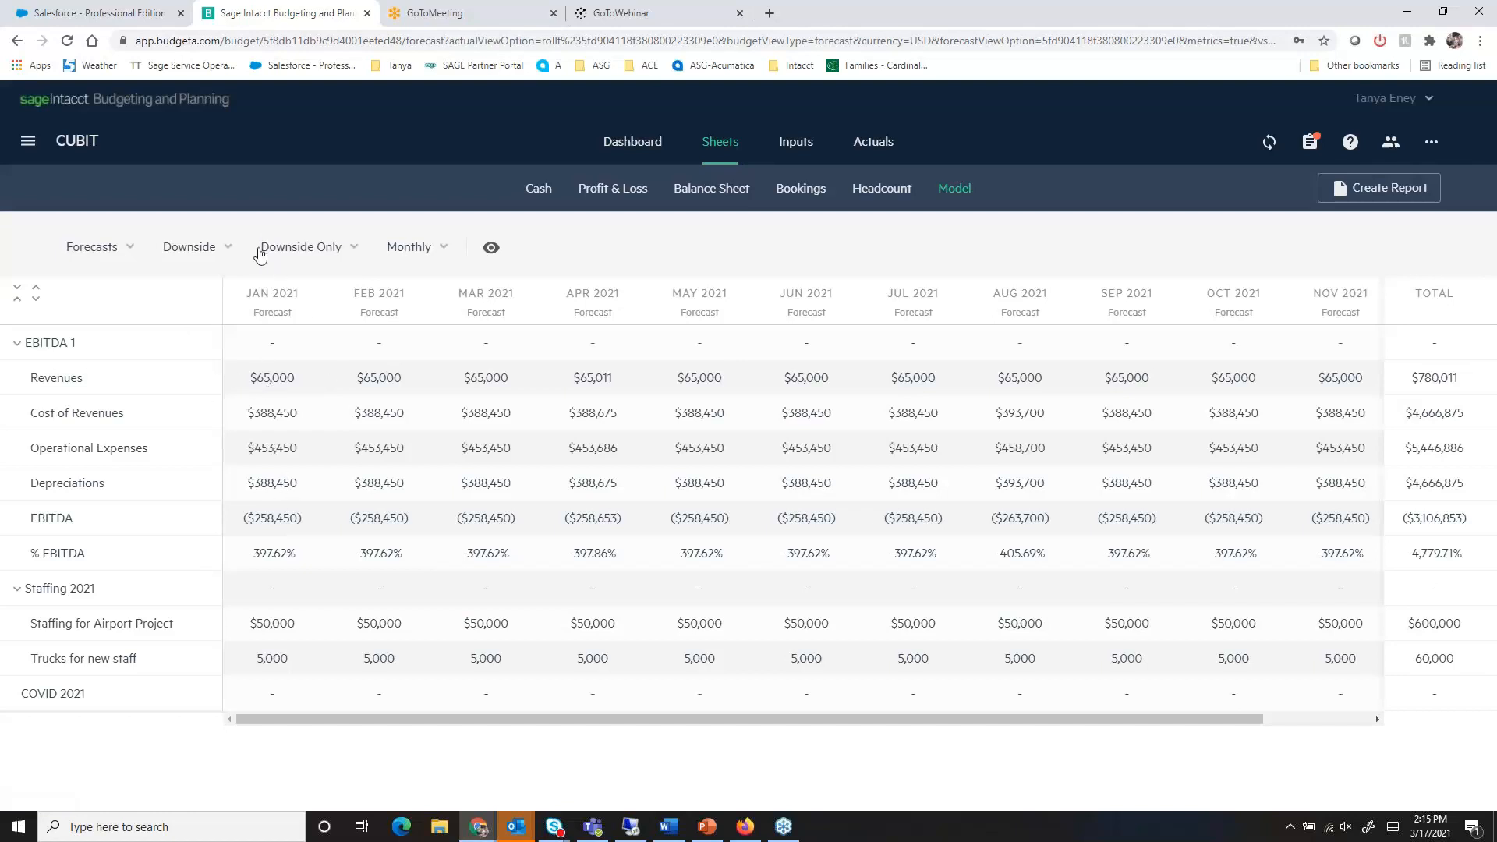
click(611, 191)
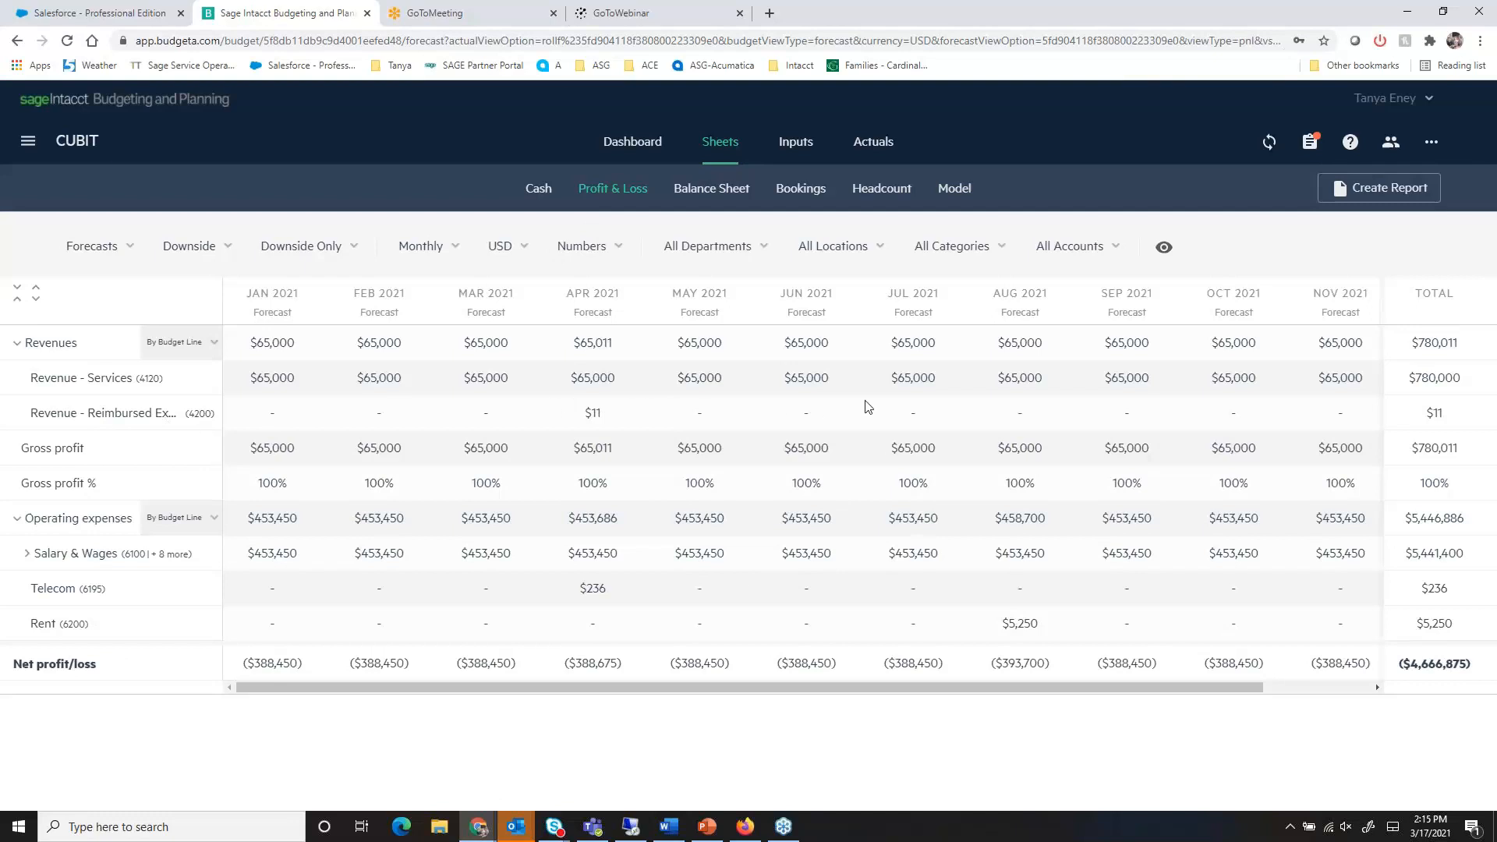
- Compare Forecast 1 with the Downside forecast on the Profit & Loss sheet, ending on Downside
click(227, 250)
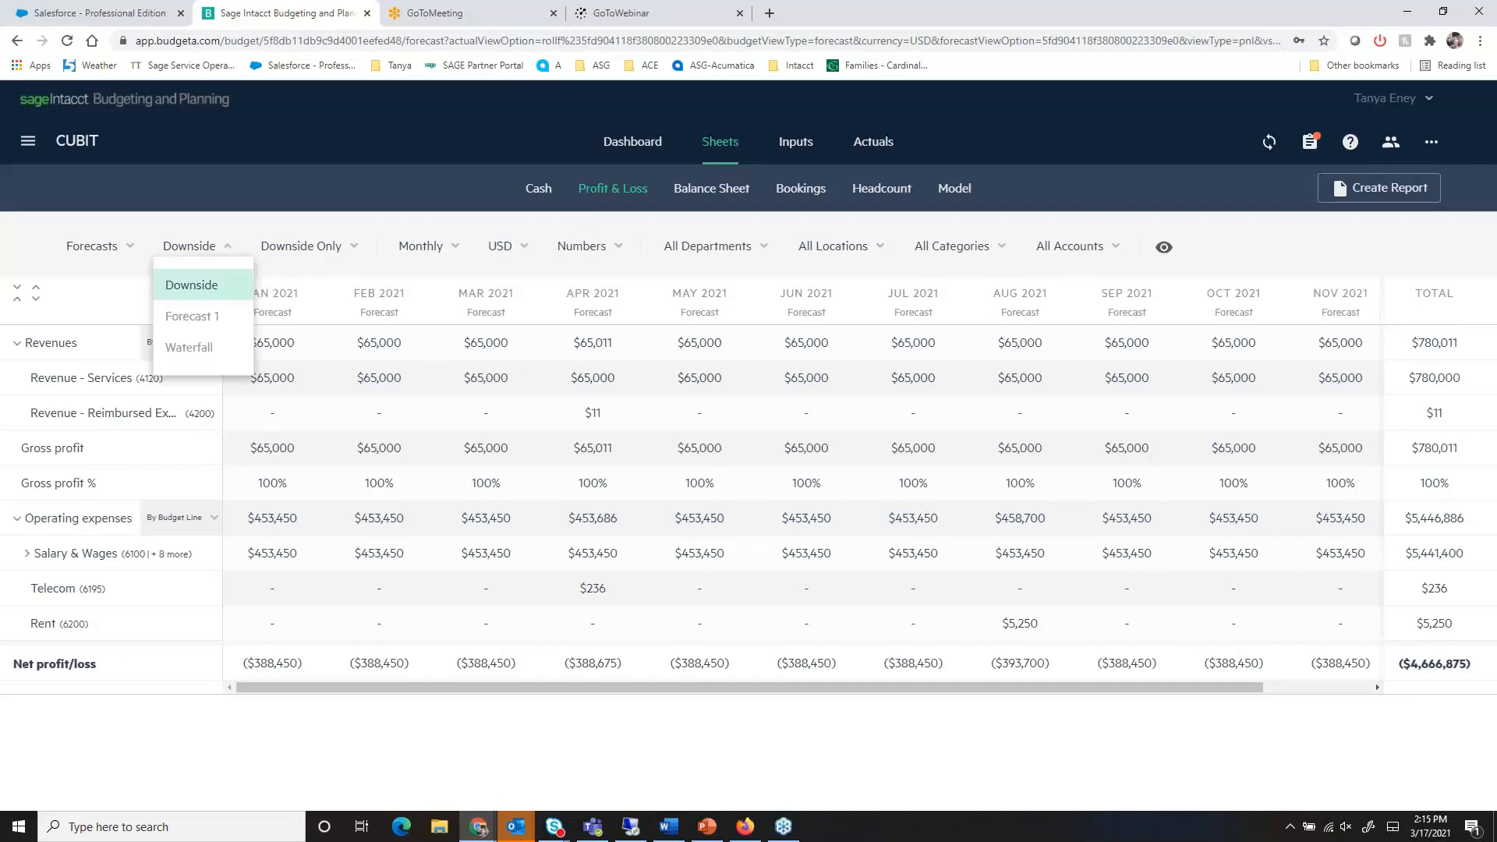
click(196, 320)
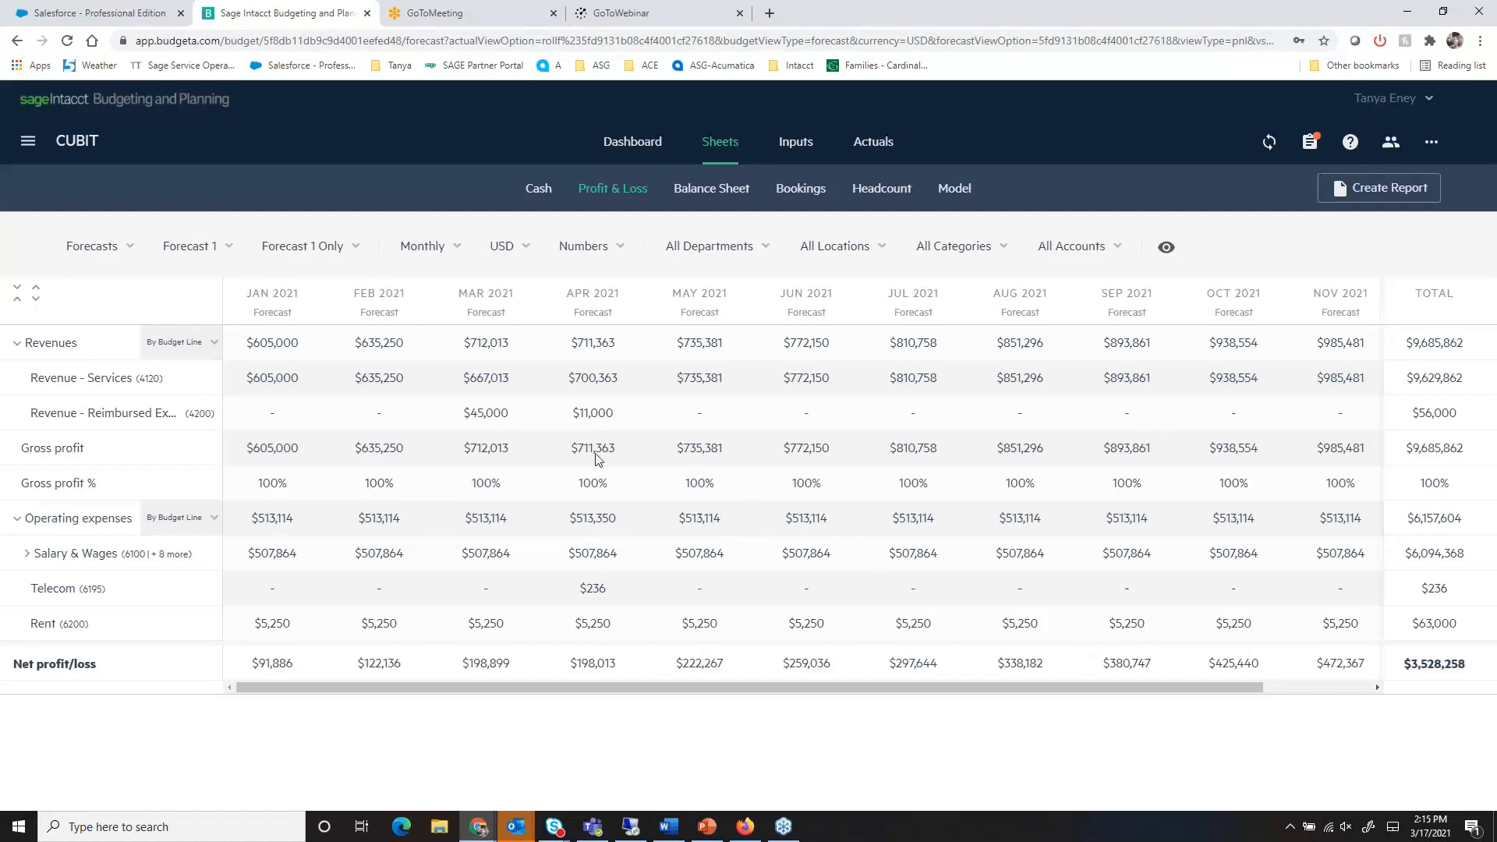
click(353, 246)
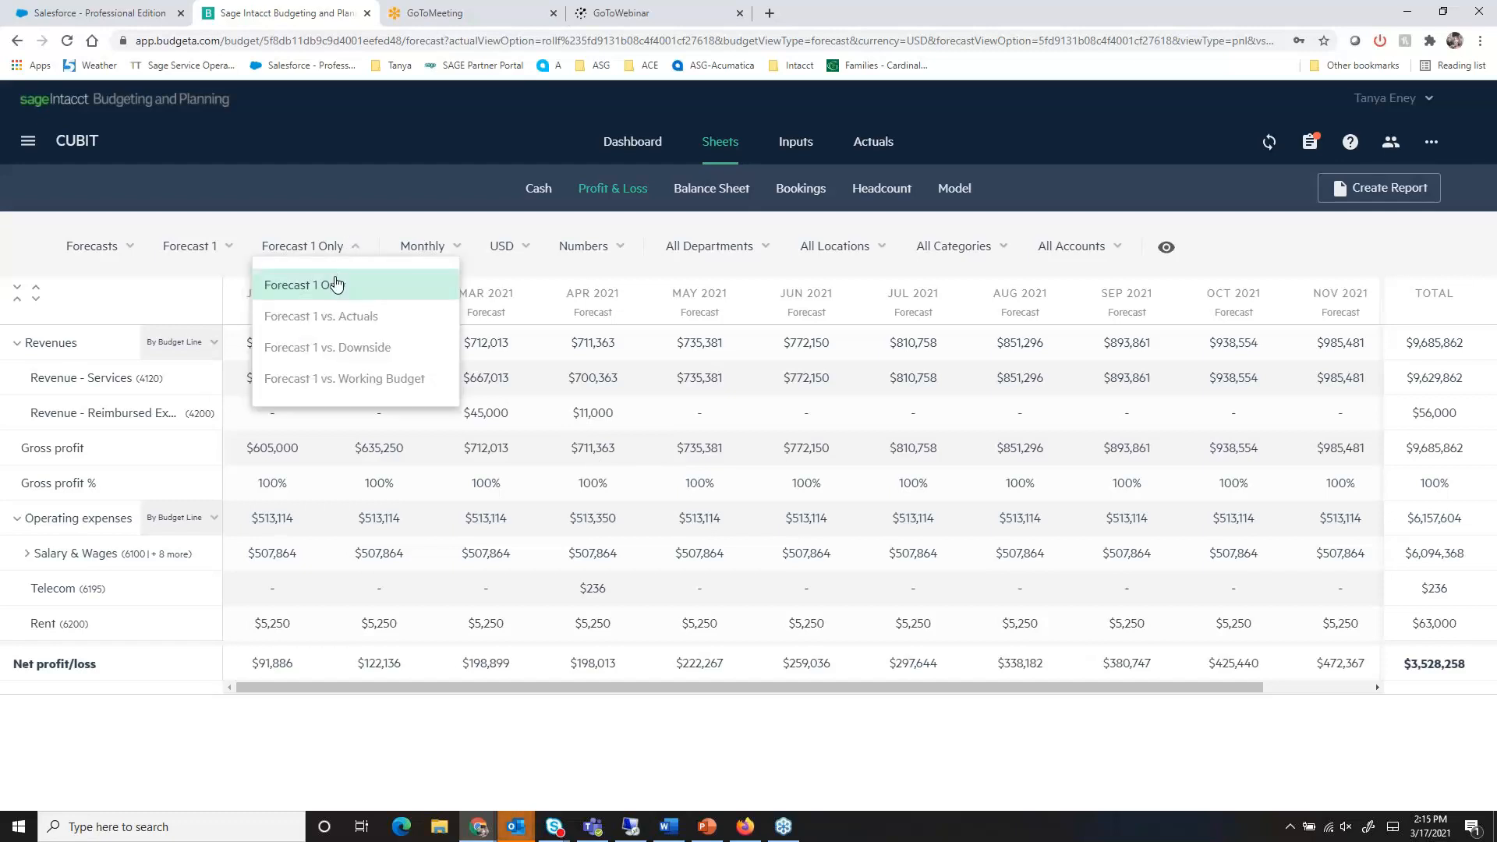
click(228, 246)
click(222, 283)
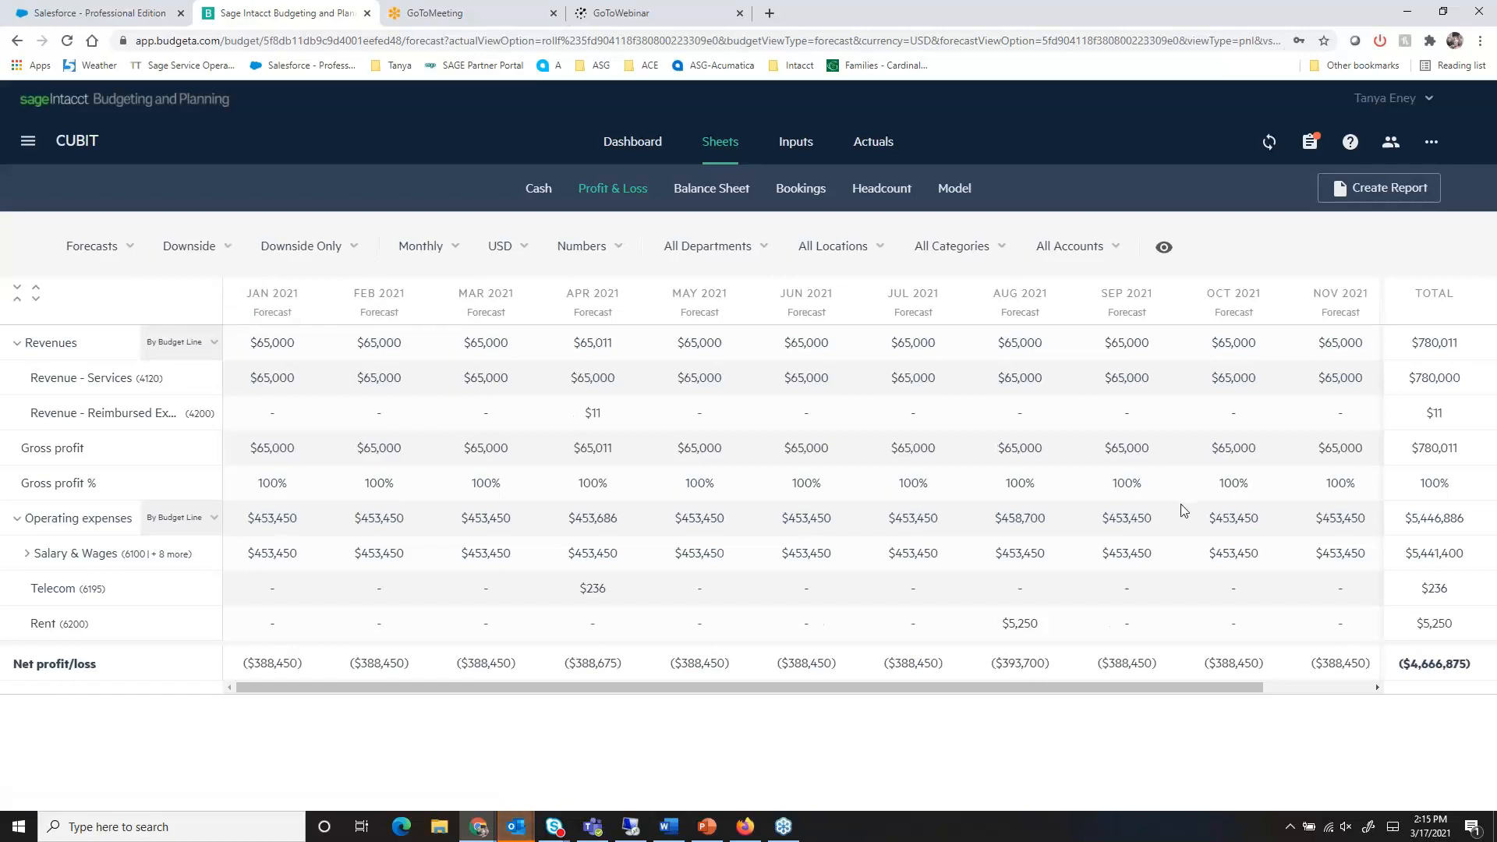
click(223, 246)
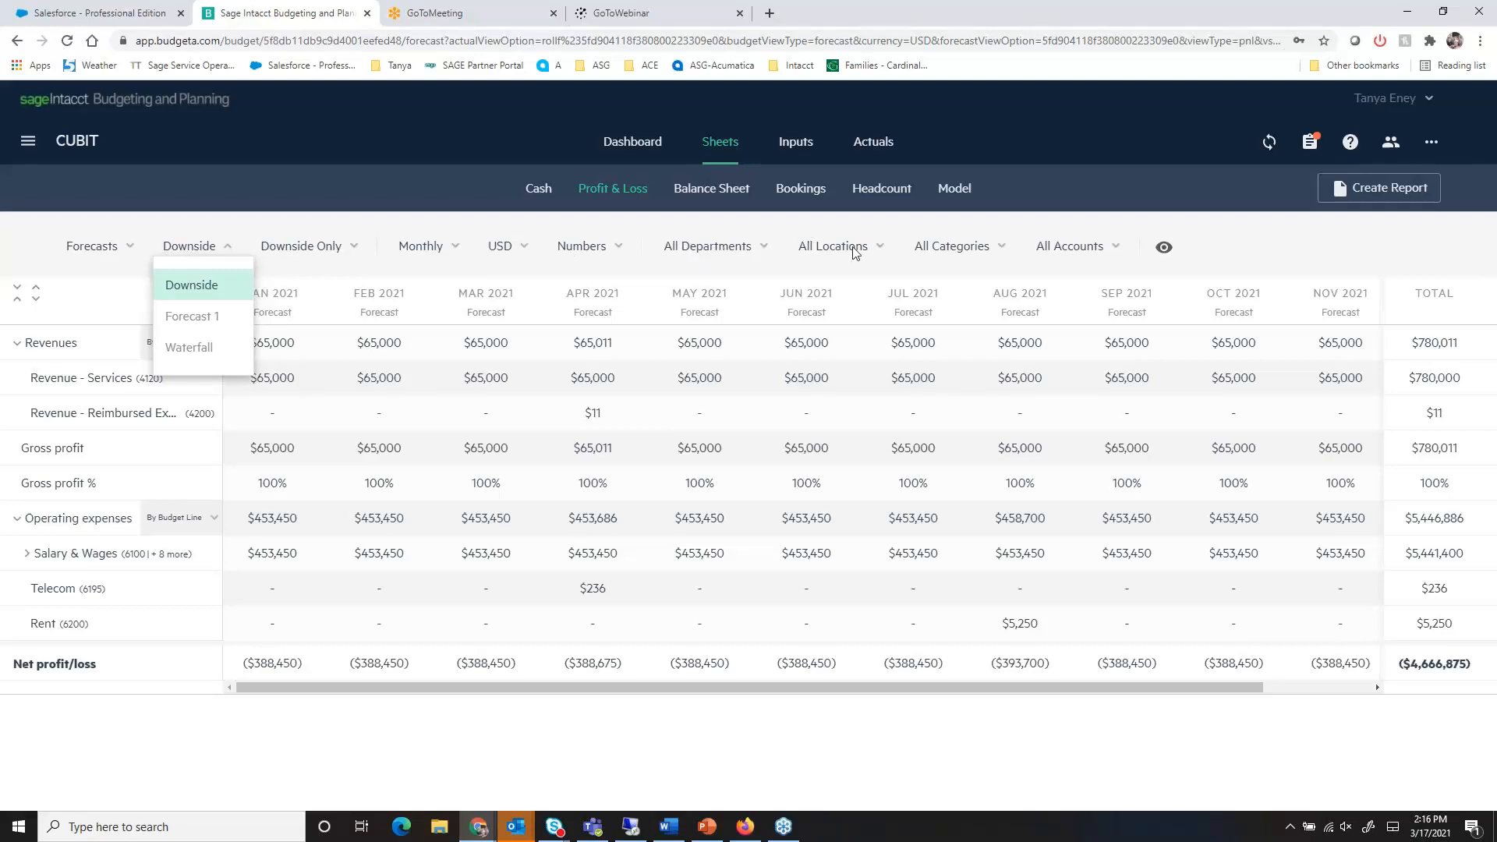
click(854, 267)
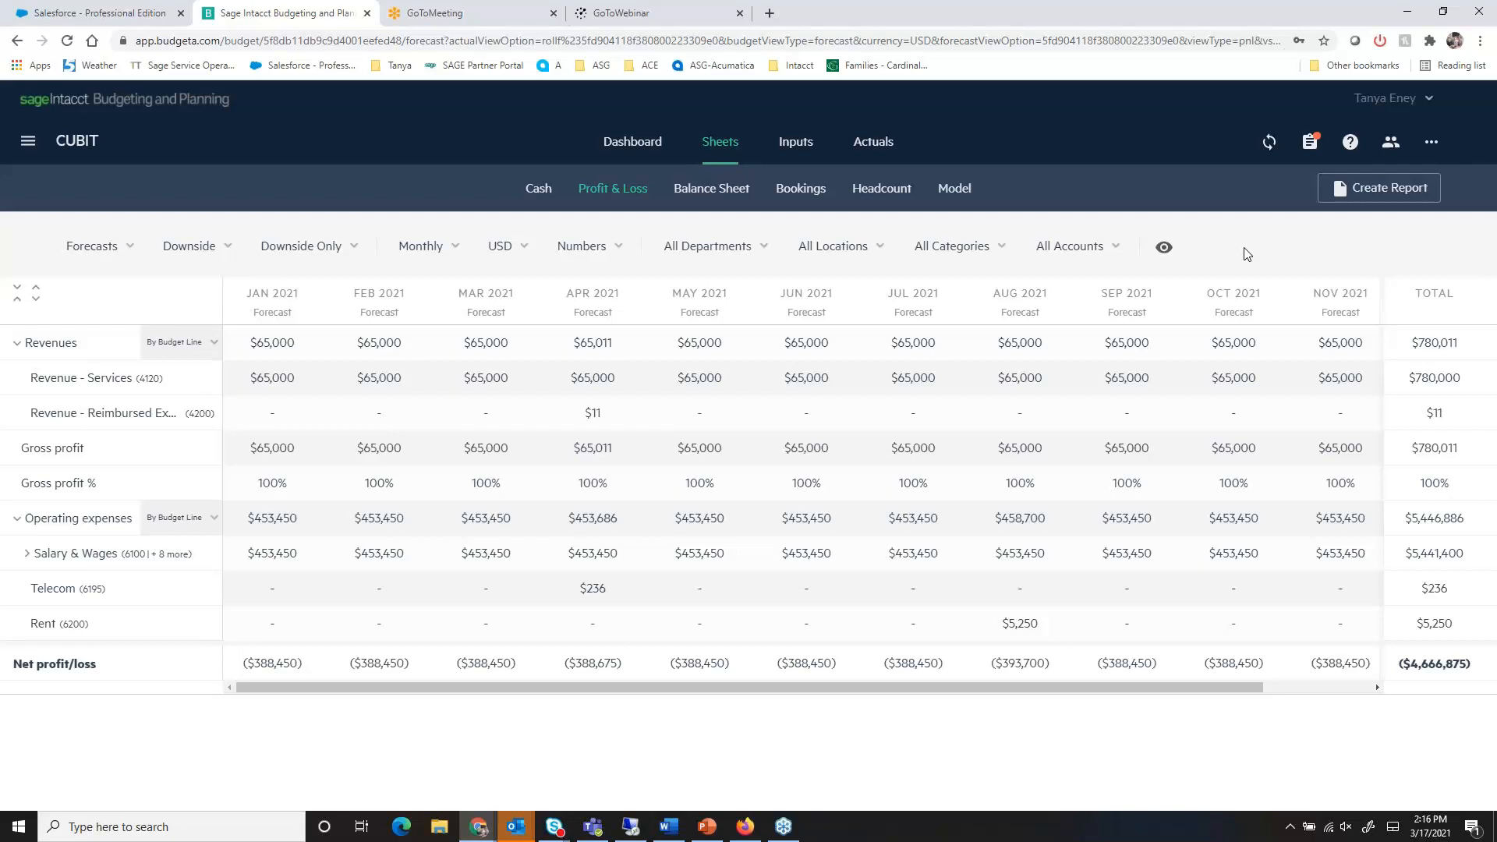
- Look over the CUBIT budget's sharing permissions and its additional budget actions without applying any of them
click(1389, 144)
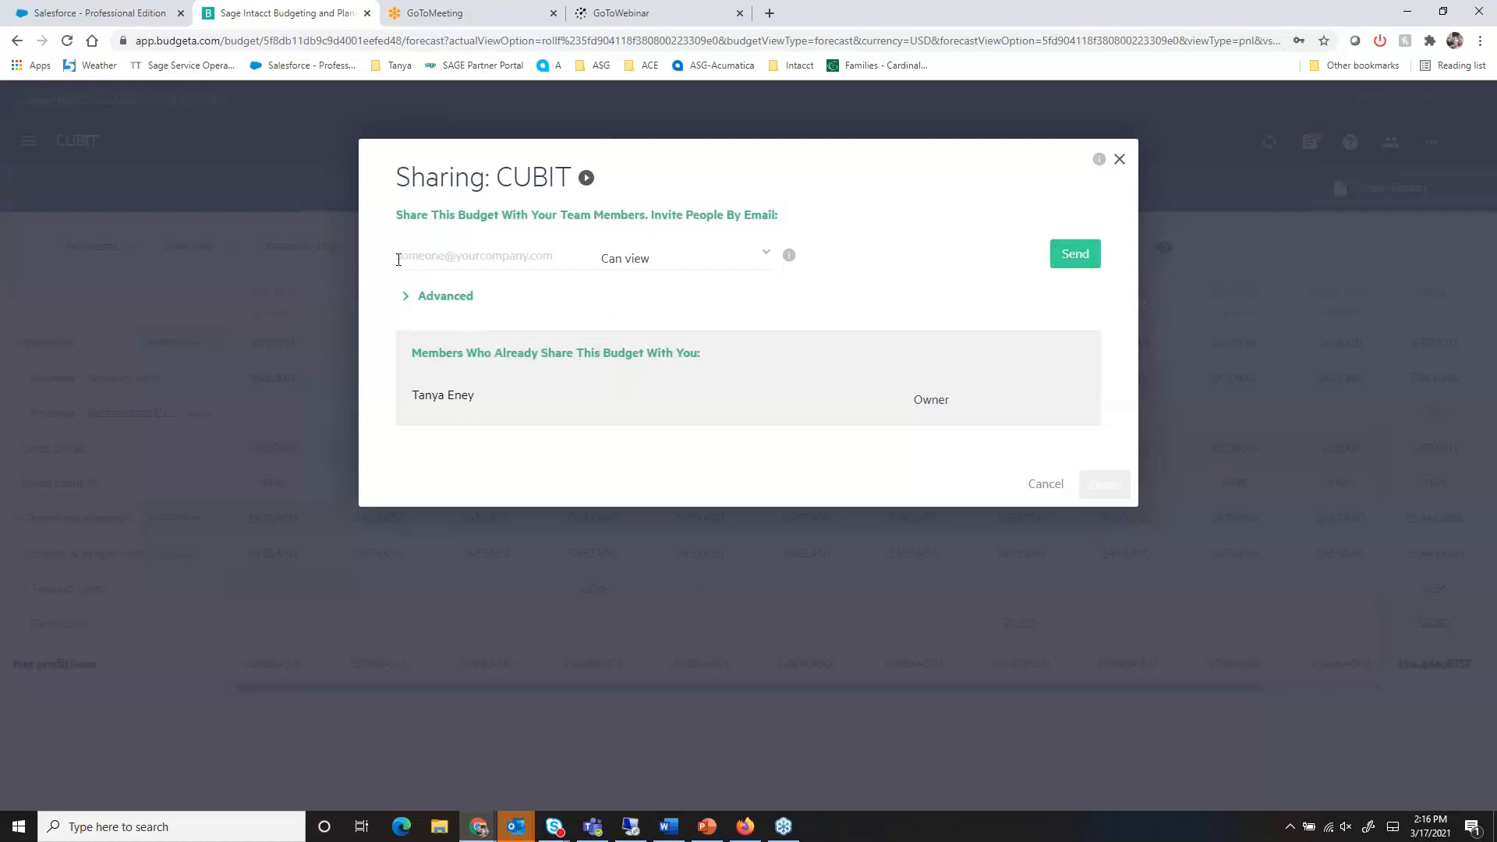
click(764, 257)
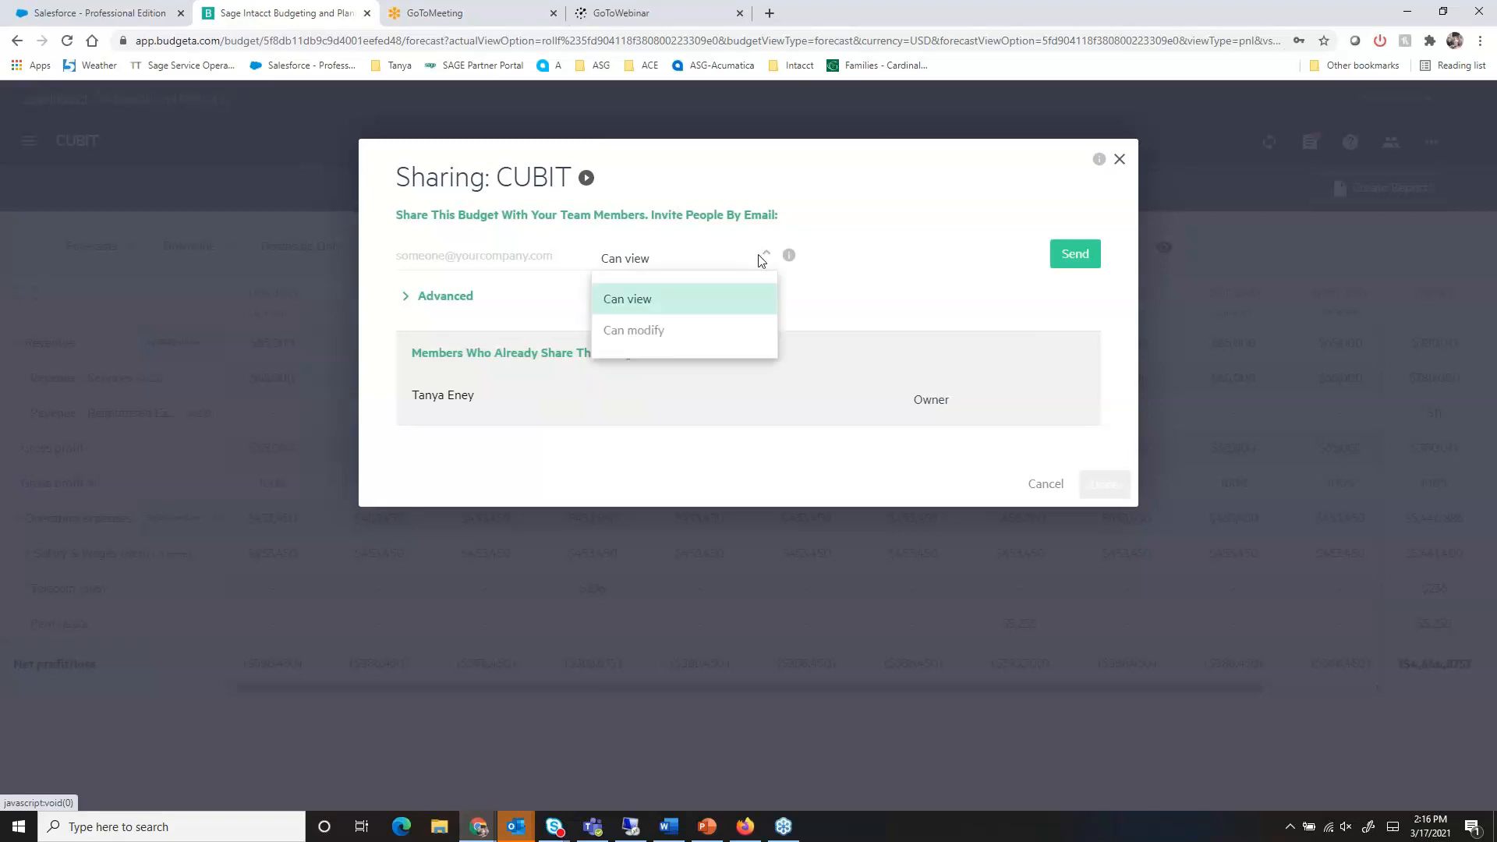
click(864, 281)
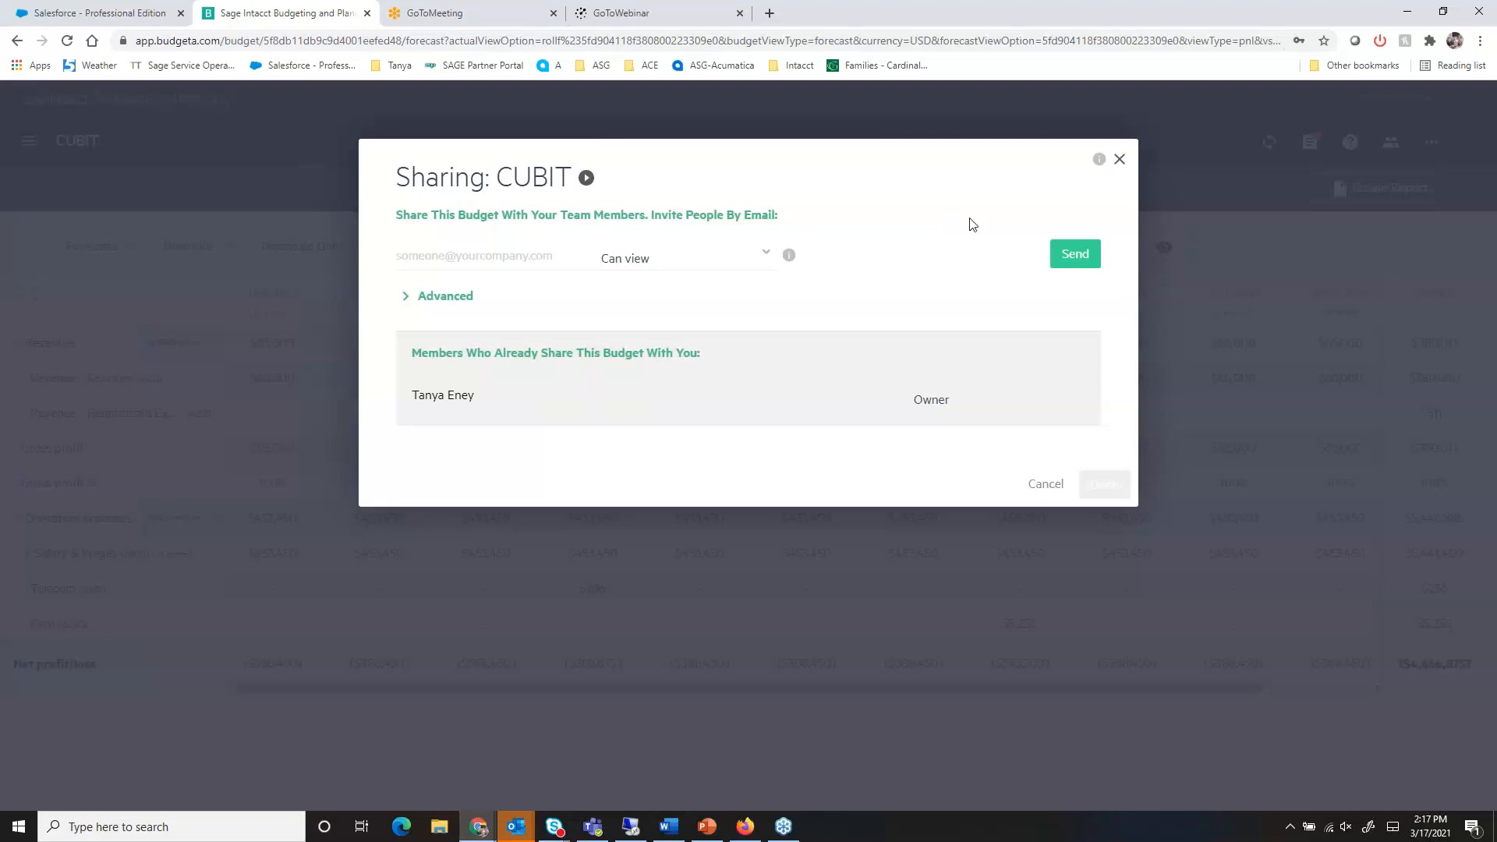
click(1038, 484)
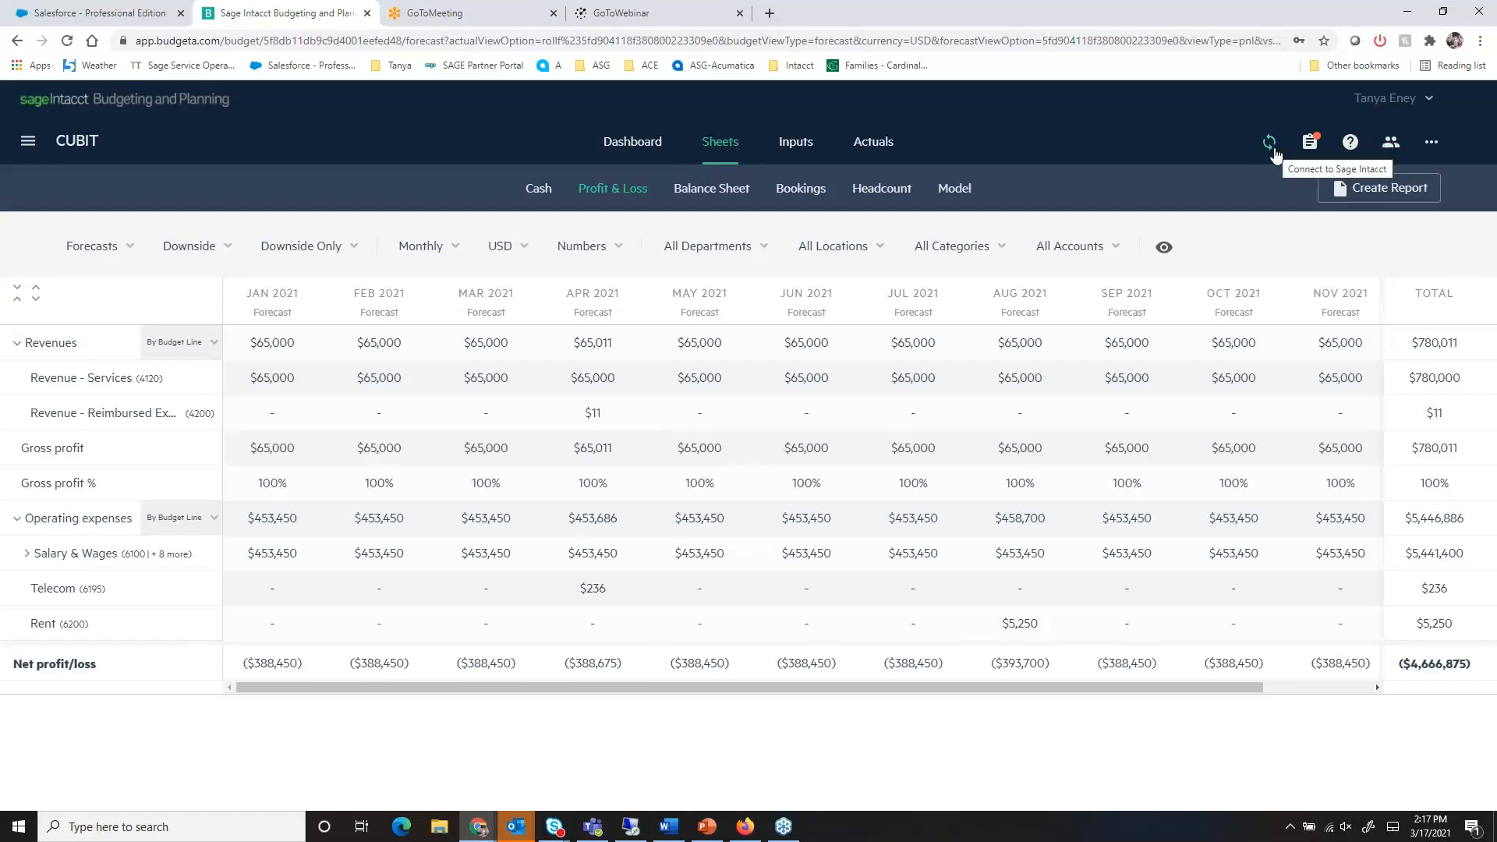
click(1426, 147)
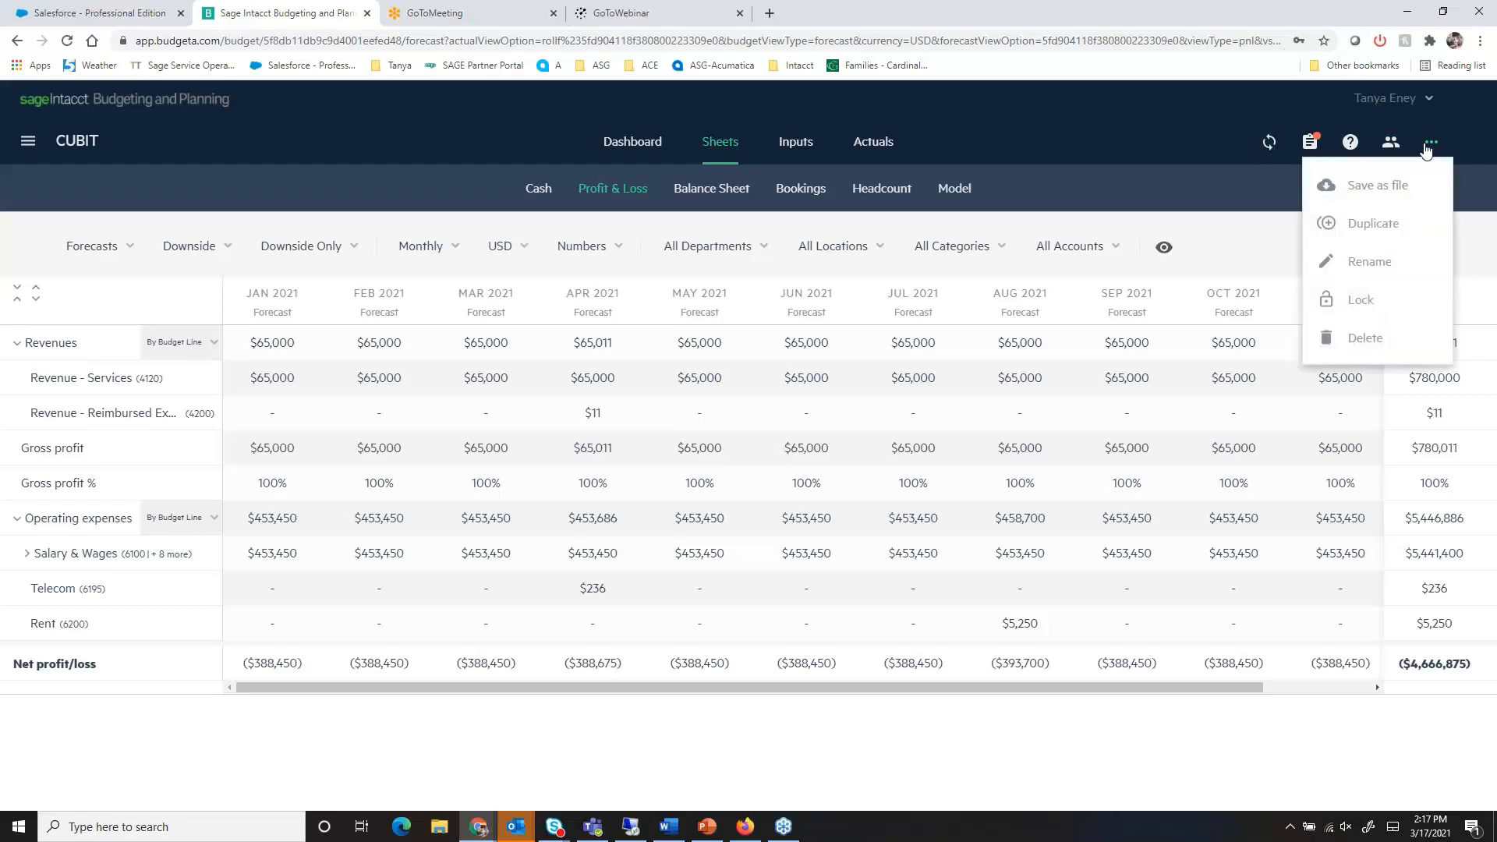
click(1163, 215)
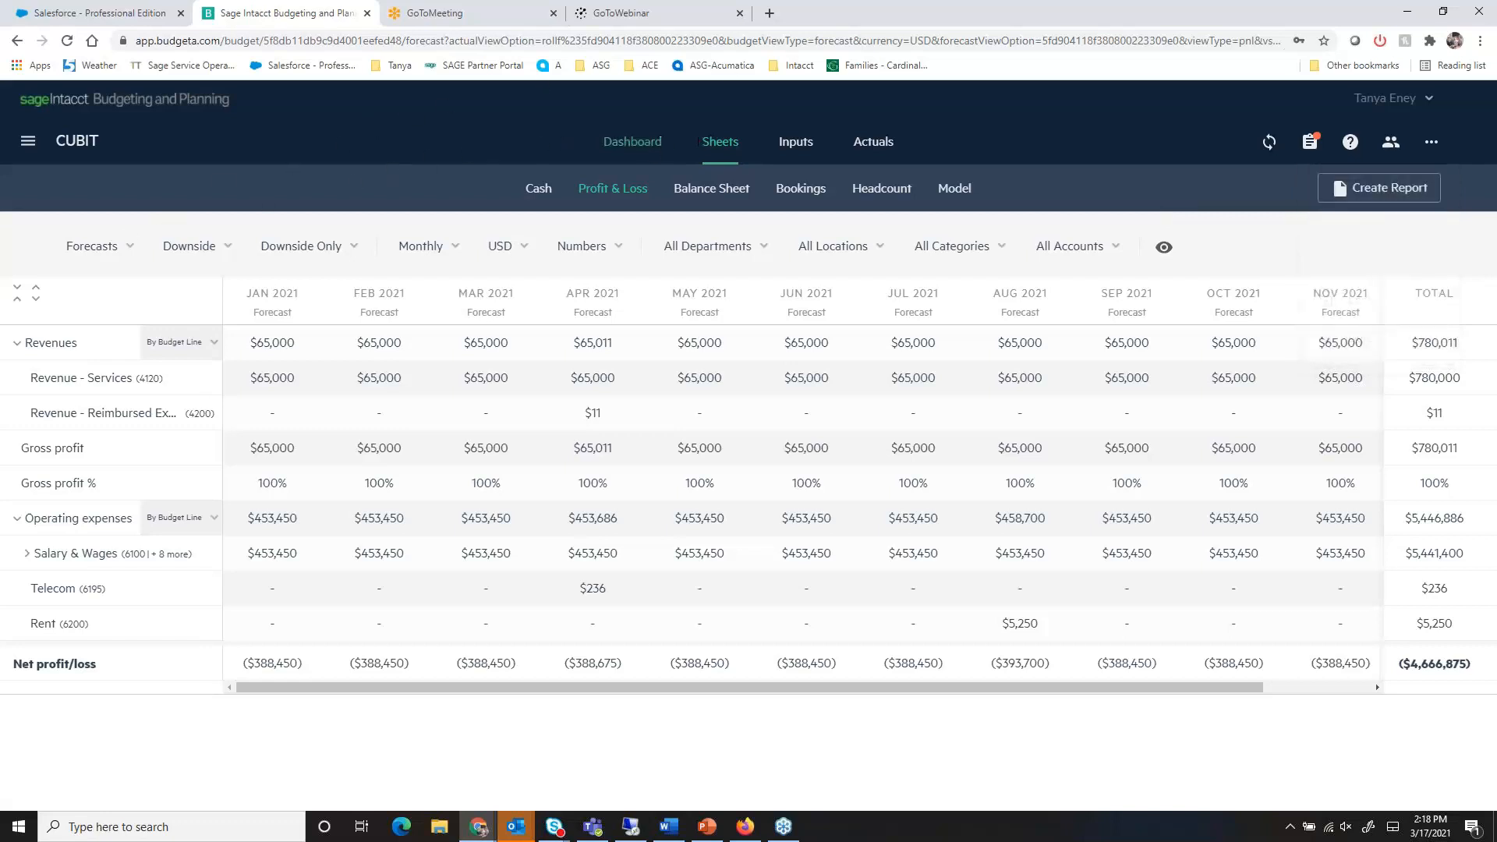
- Return to the Budget dashboard and look over its cash, expense, bookings and revenue widgets
click(652, 151)
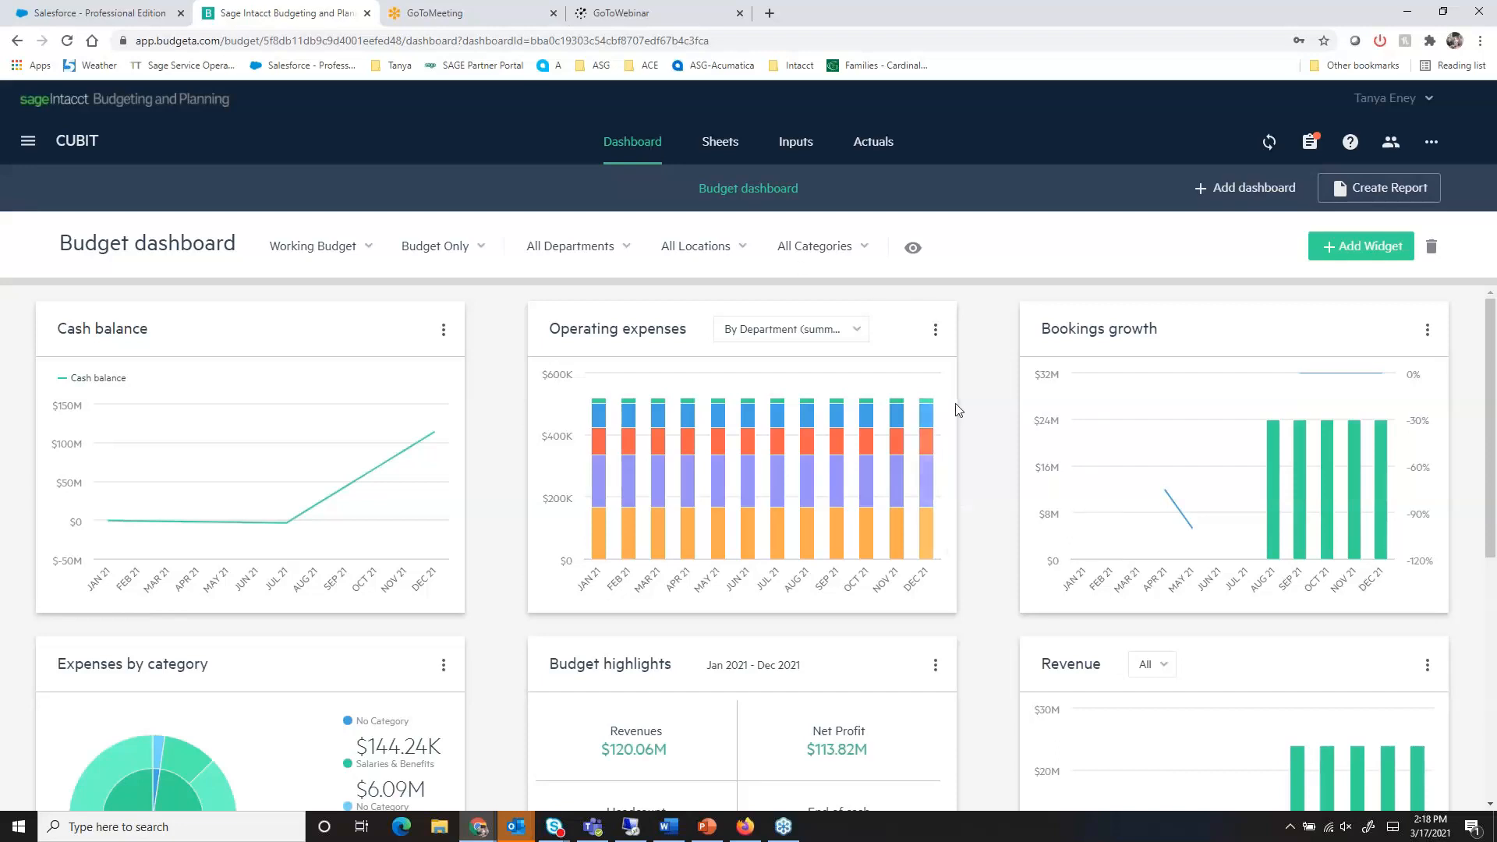
scroll(984, 401, down, 3)
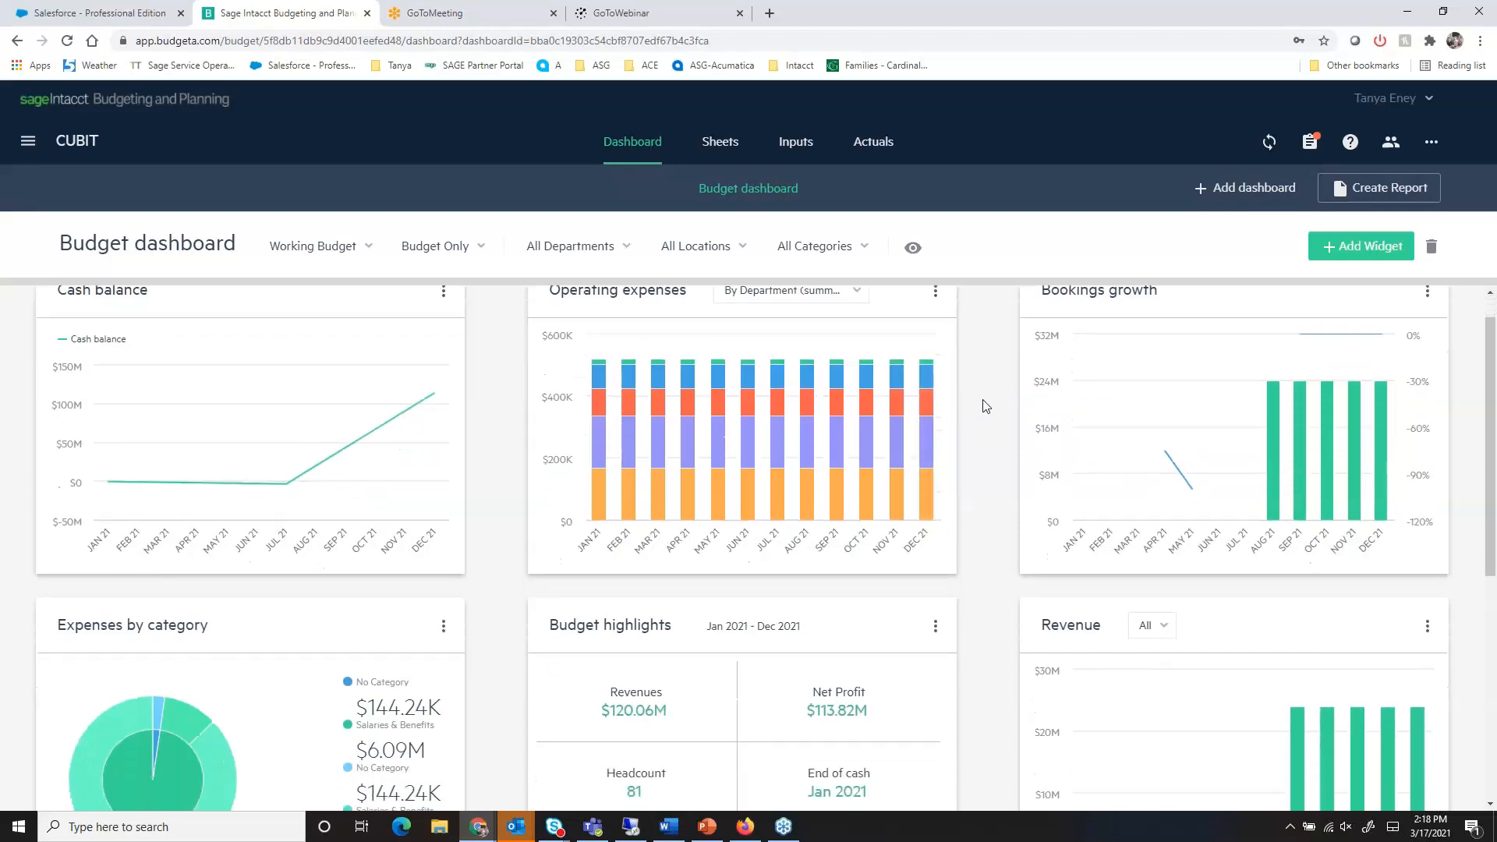
scroll(984, 406, up, 3)
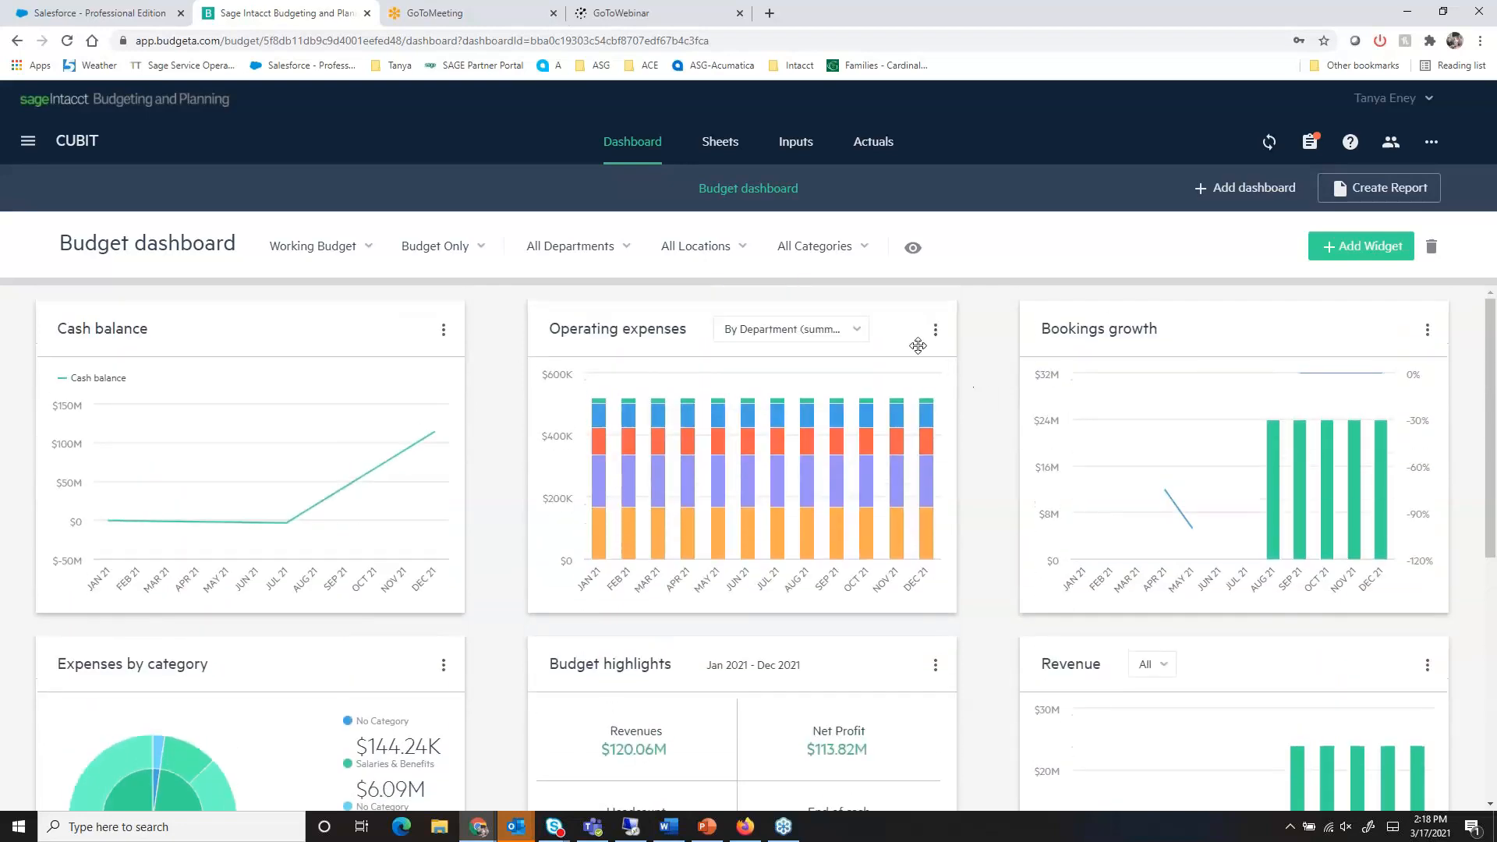
- Revisit the Downside forecast's Profit & Loss sheet and the Professional Services expense in the budget inputs, ending on the Profit & Loss sheet
click(713, 147)
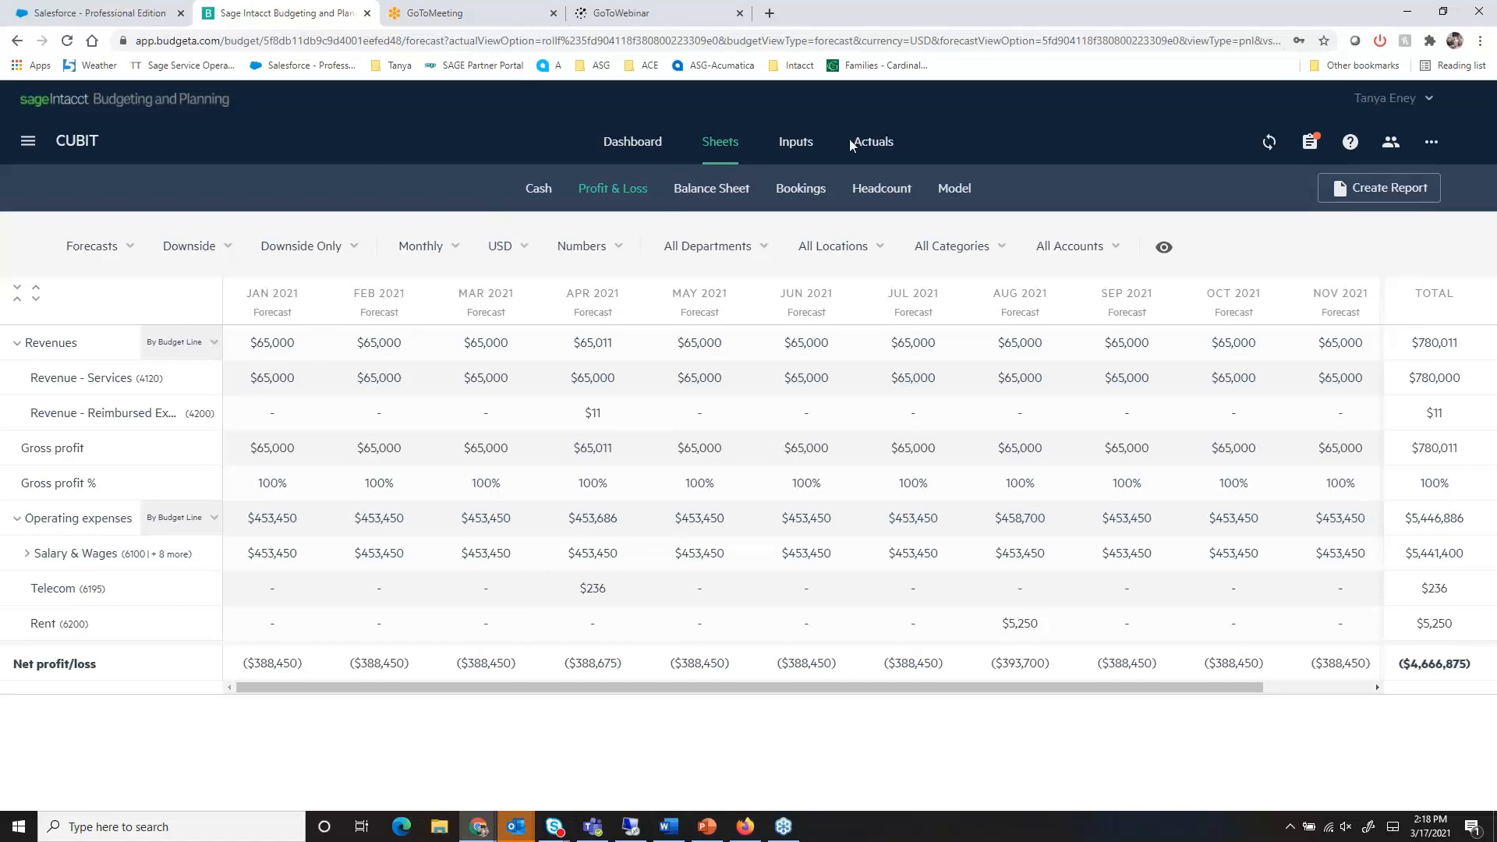
click(795, 142)
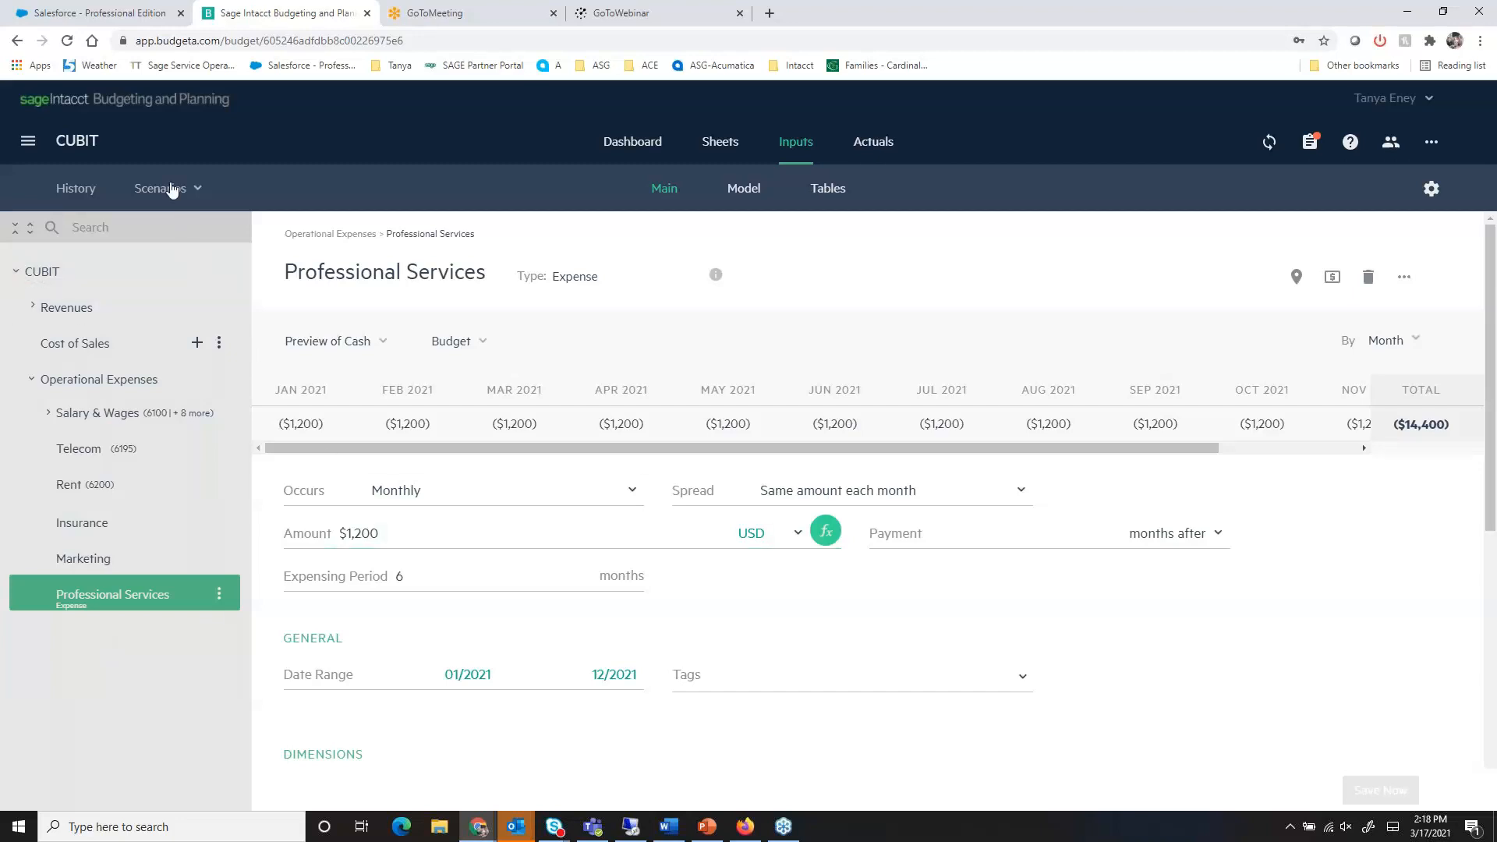
click(734, 151)
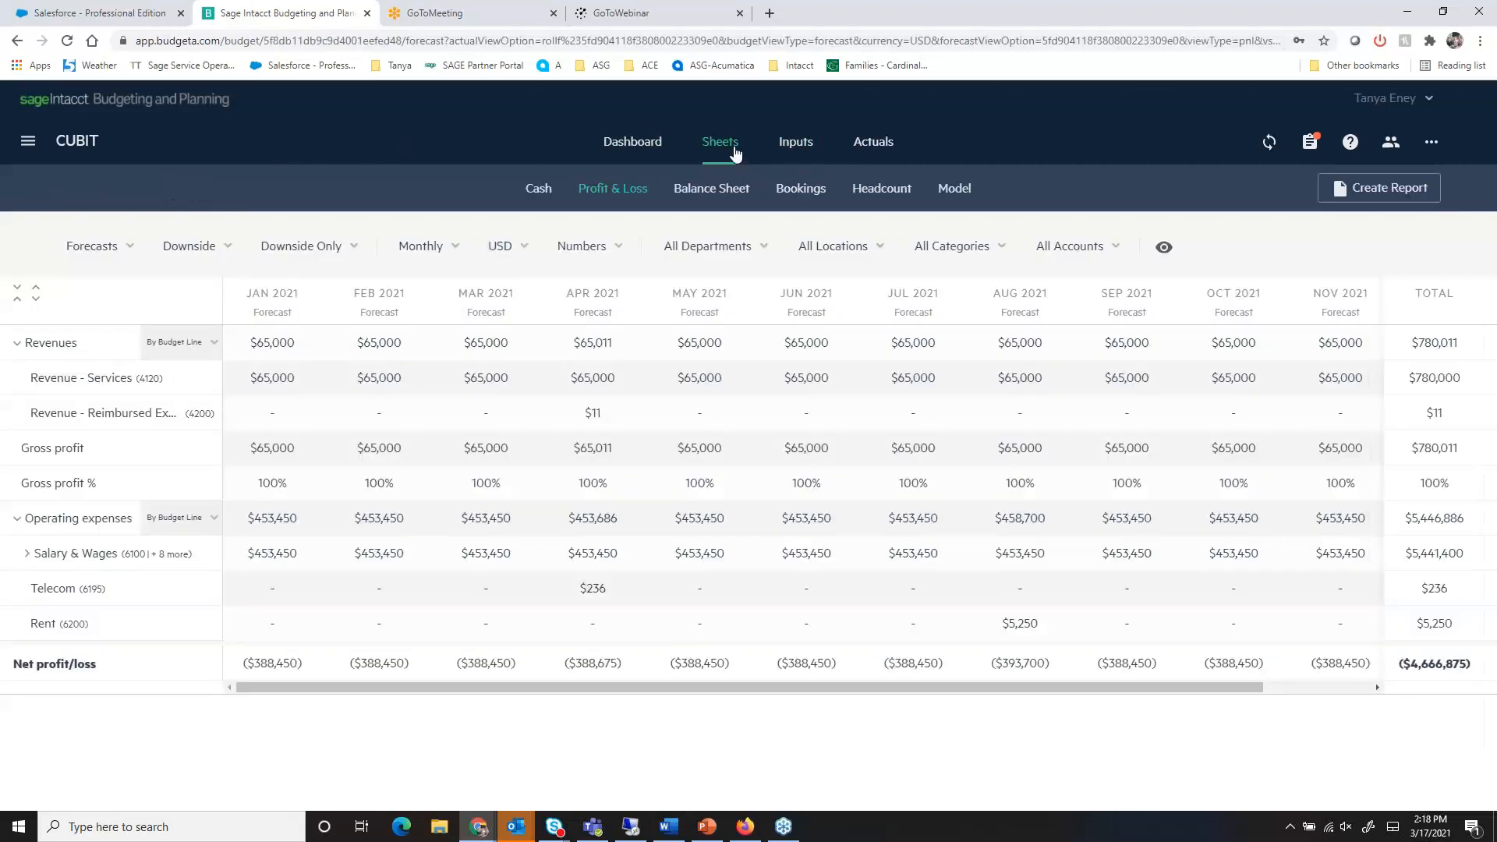